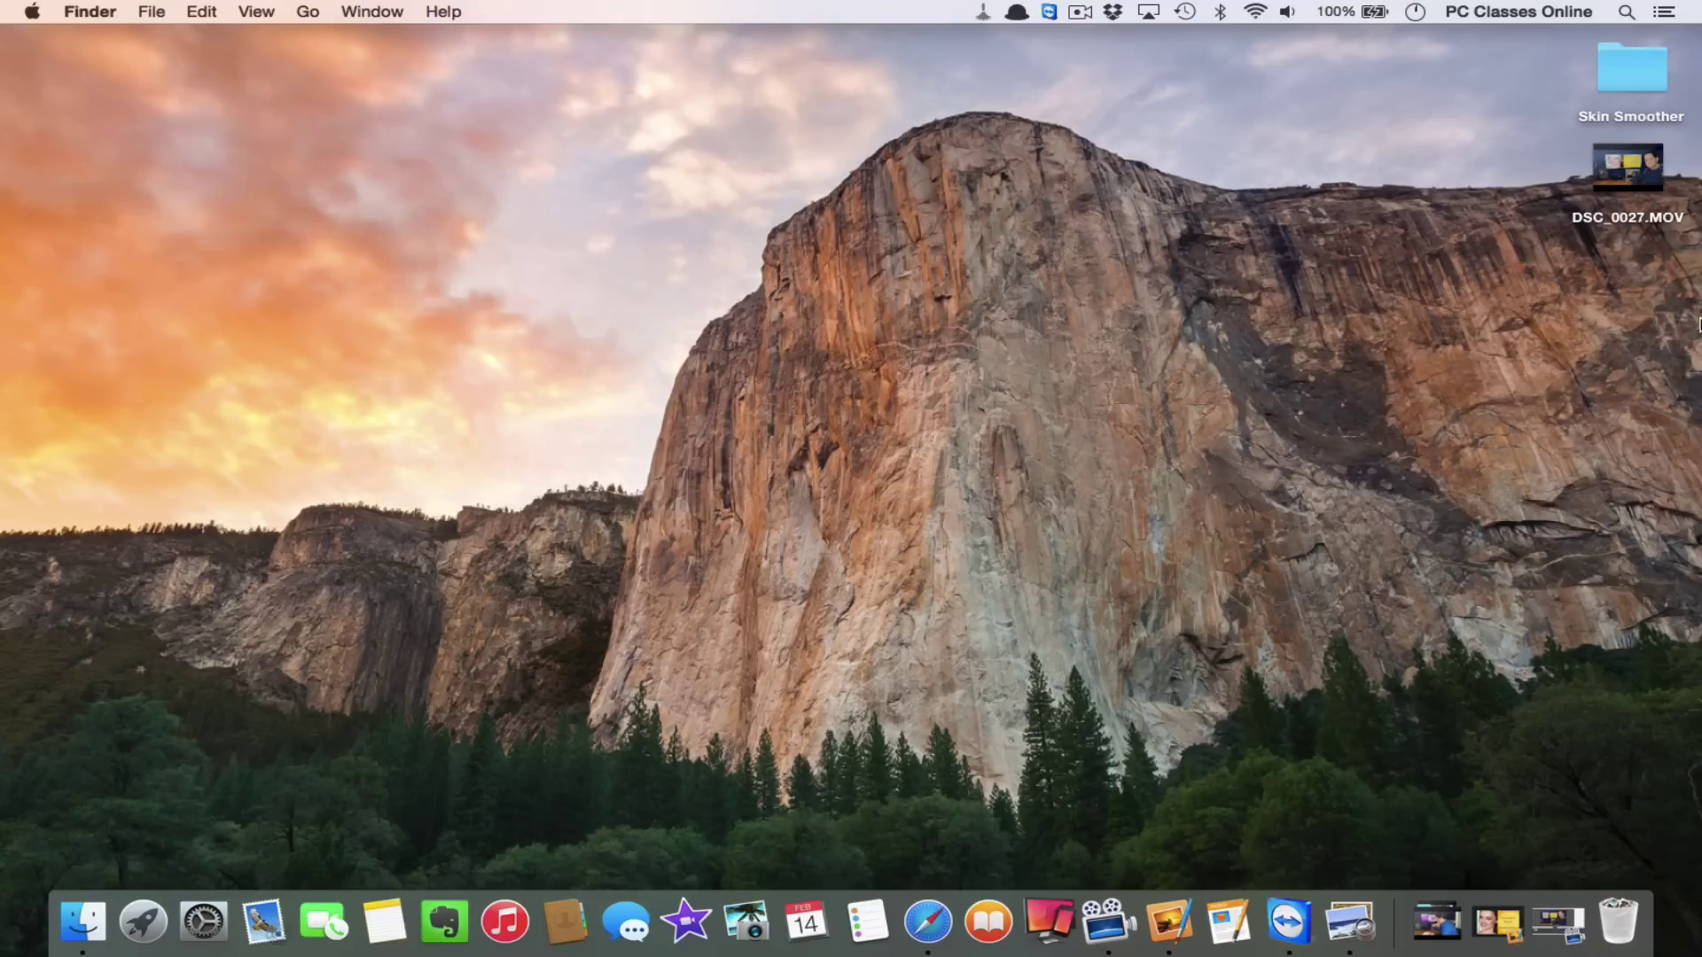
Step: Switch from the Finder desktop to the full-screen Safari space showing fcpeffects.com
{"action": "key", "text": "ctrl+Right"}
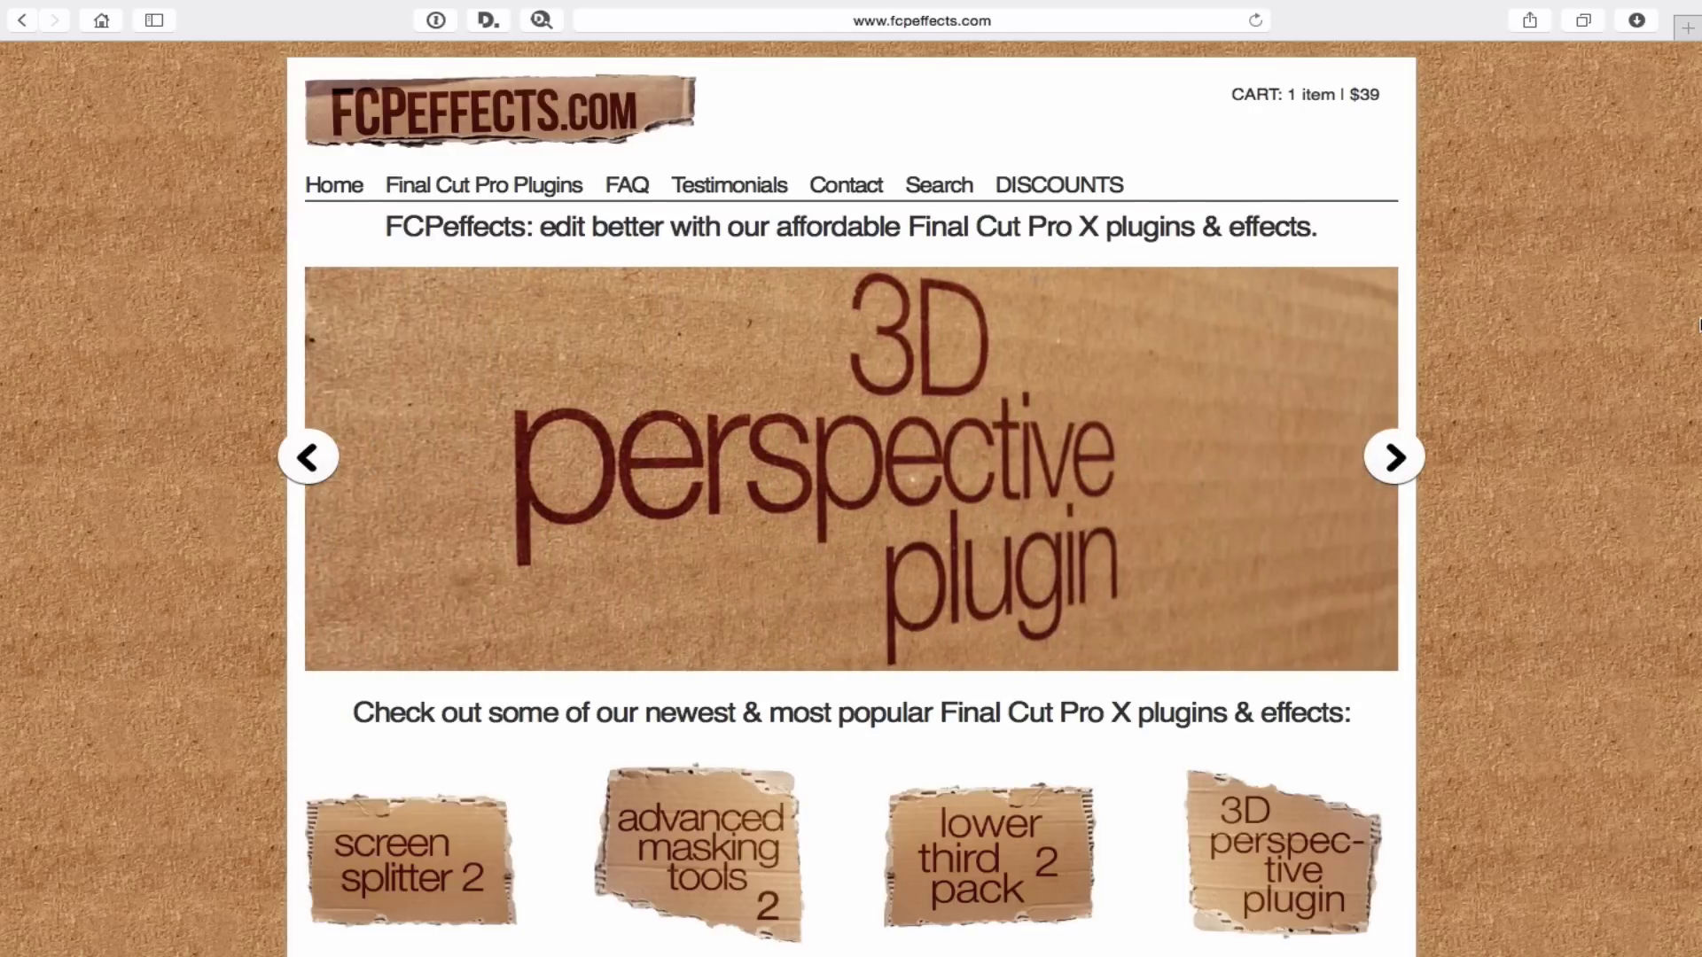
Step: Browse the plugin grid and step the header slideshow back to The Finishing Plugin
{"action": "scroll", "coordinate": [1699, 325], "scroll_direction": "down", "scroll_amount": 10}
{"action": "scroll", "coordinate": [1699, 325], "scroll_direction": "down", "scroll_amount": 10}
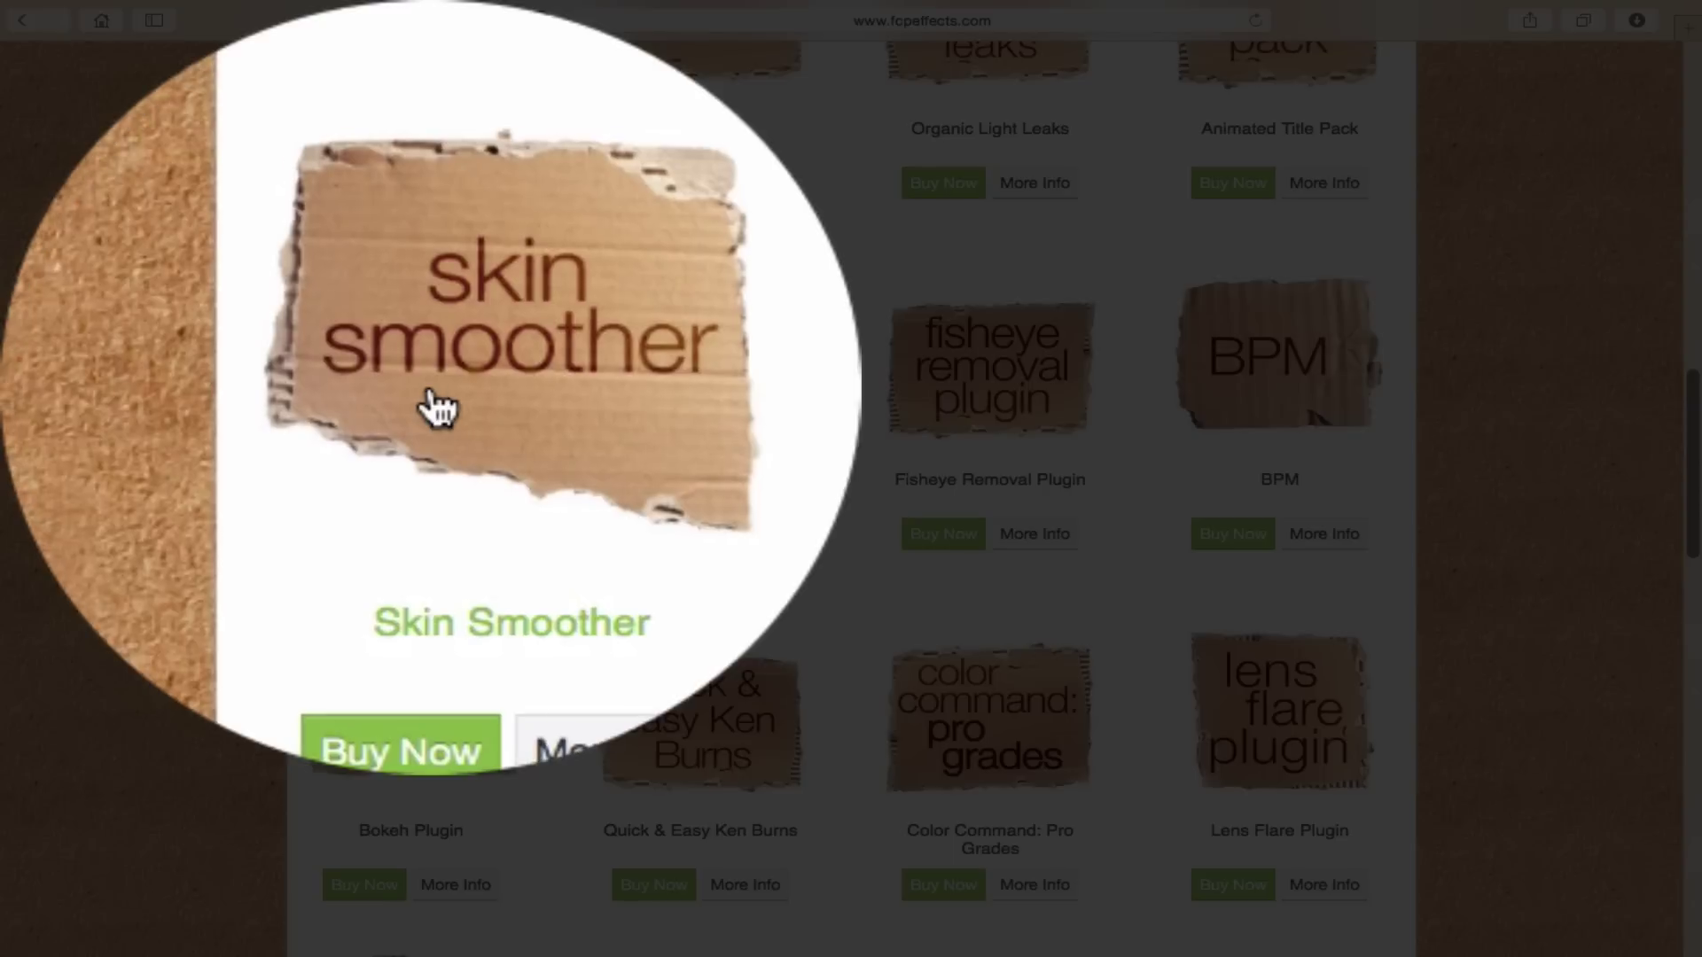
{"action": "scroll", "coordinate": [380, 390], "scroll_direction": "up", "scroll_amount": 7}
{"action": "scroll", "coordinate": [379, 390], "scroll_direction": "up", "scroll_amount": 9}
{"action": "left_click", "coordinate": [322, 359]}
{"action": "left_click", "coordinate": [322, 359]}
{"action": "left_click", "coordinate": [322, 359]}
{"action": "left_click", "coordinate": [322, 359]}
{"action": "left_click", "coordinate": [322, 359]}
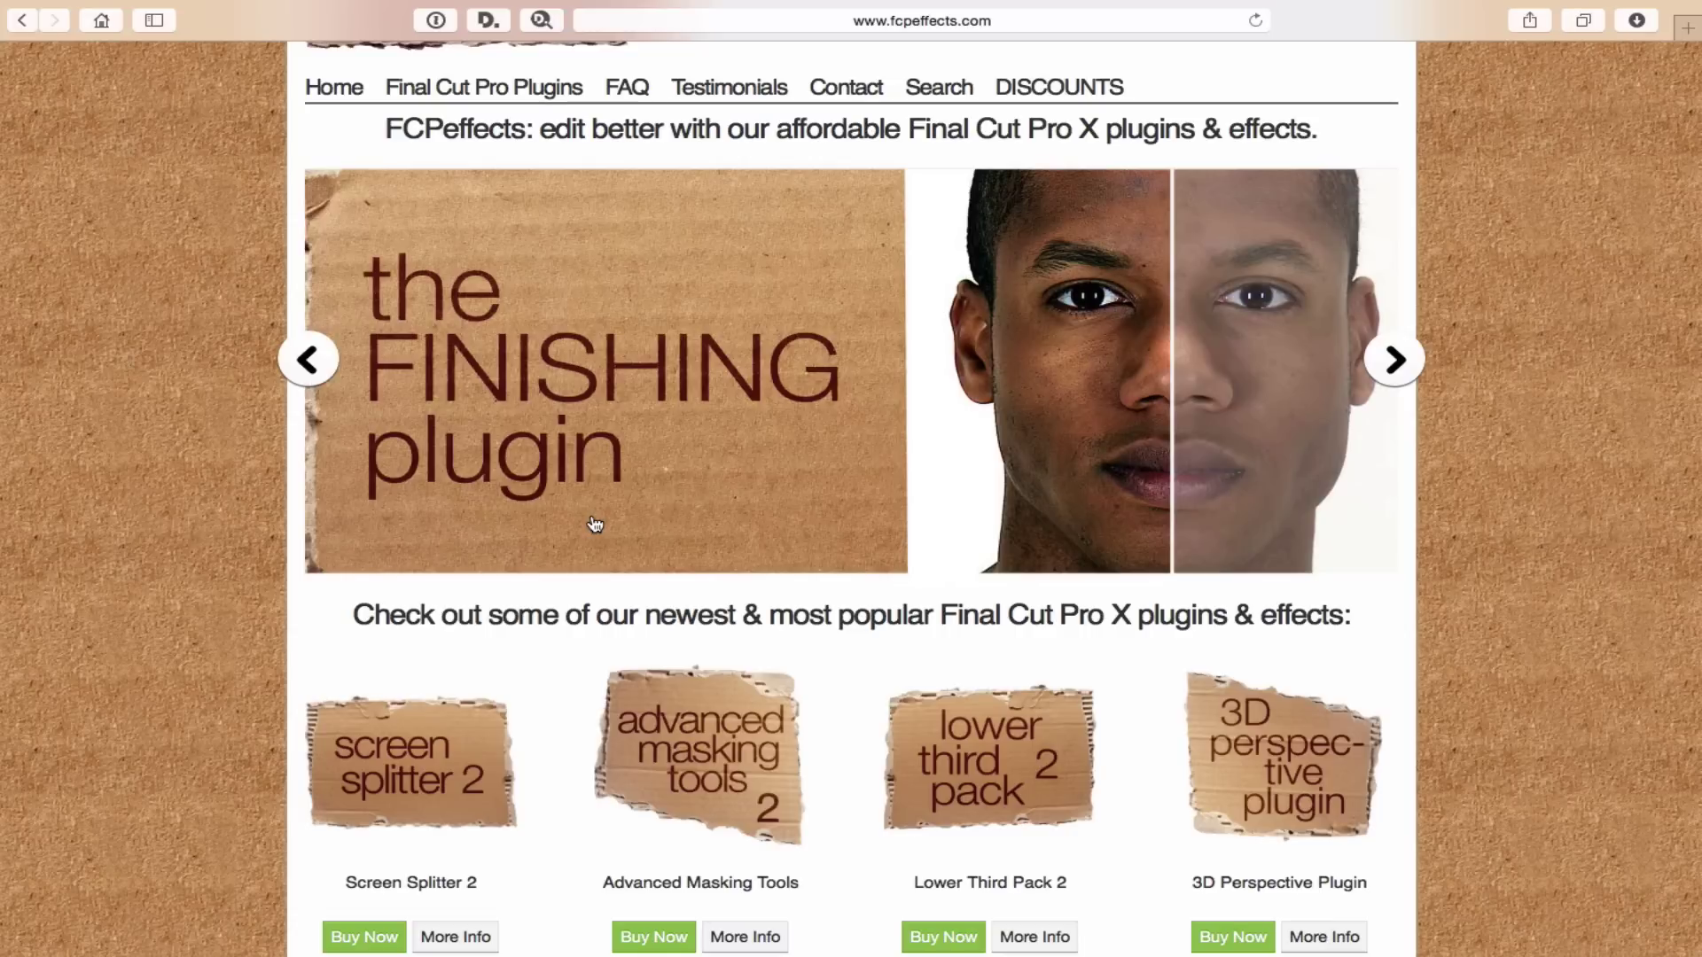
{"action": "scroll", "coordinate": [595, 524], "scroll_direction": "down", "scroll_amount": 10}
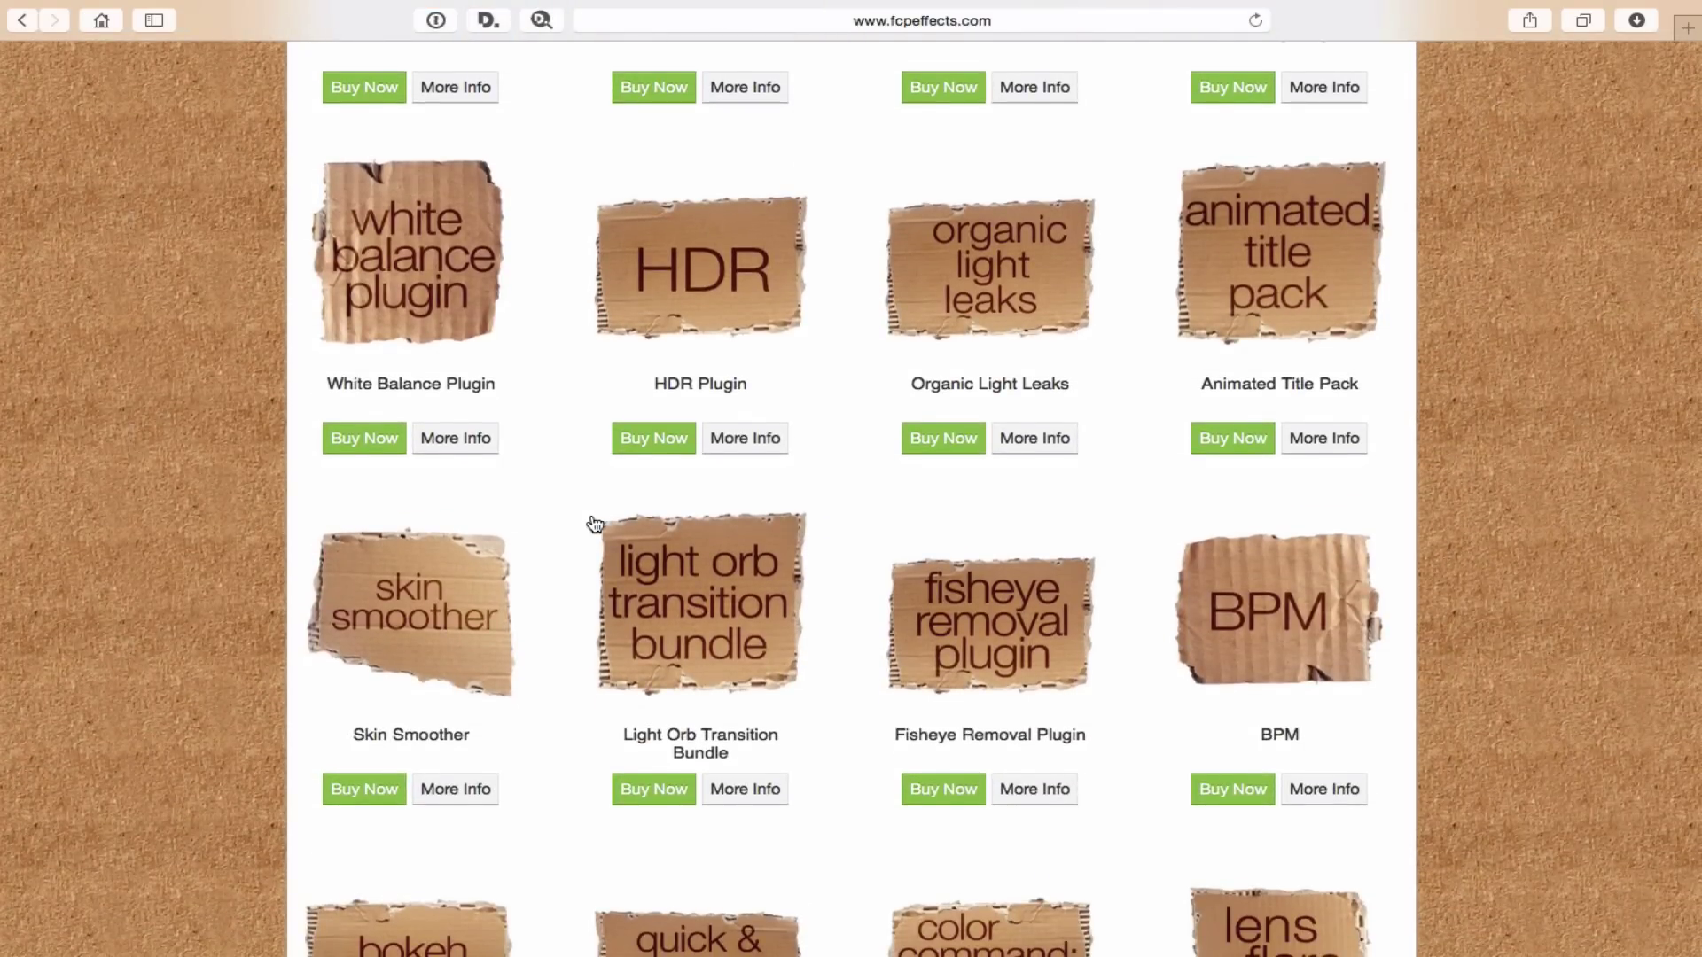
{"action": "scroll", "coordinate": [595, 524], "scroll_direction": "down", "scroll_amount": 5}
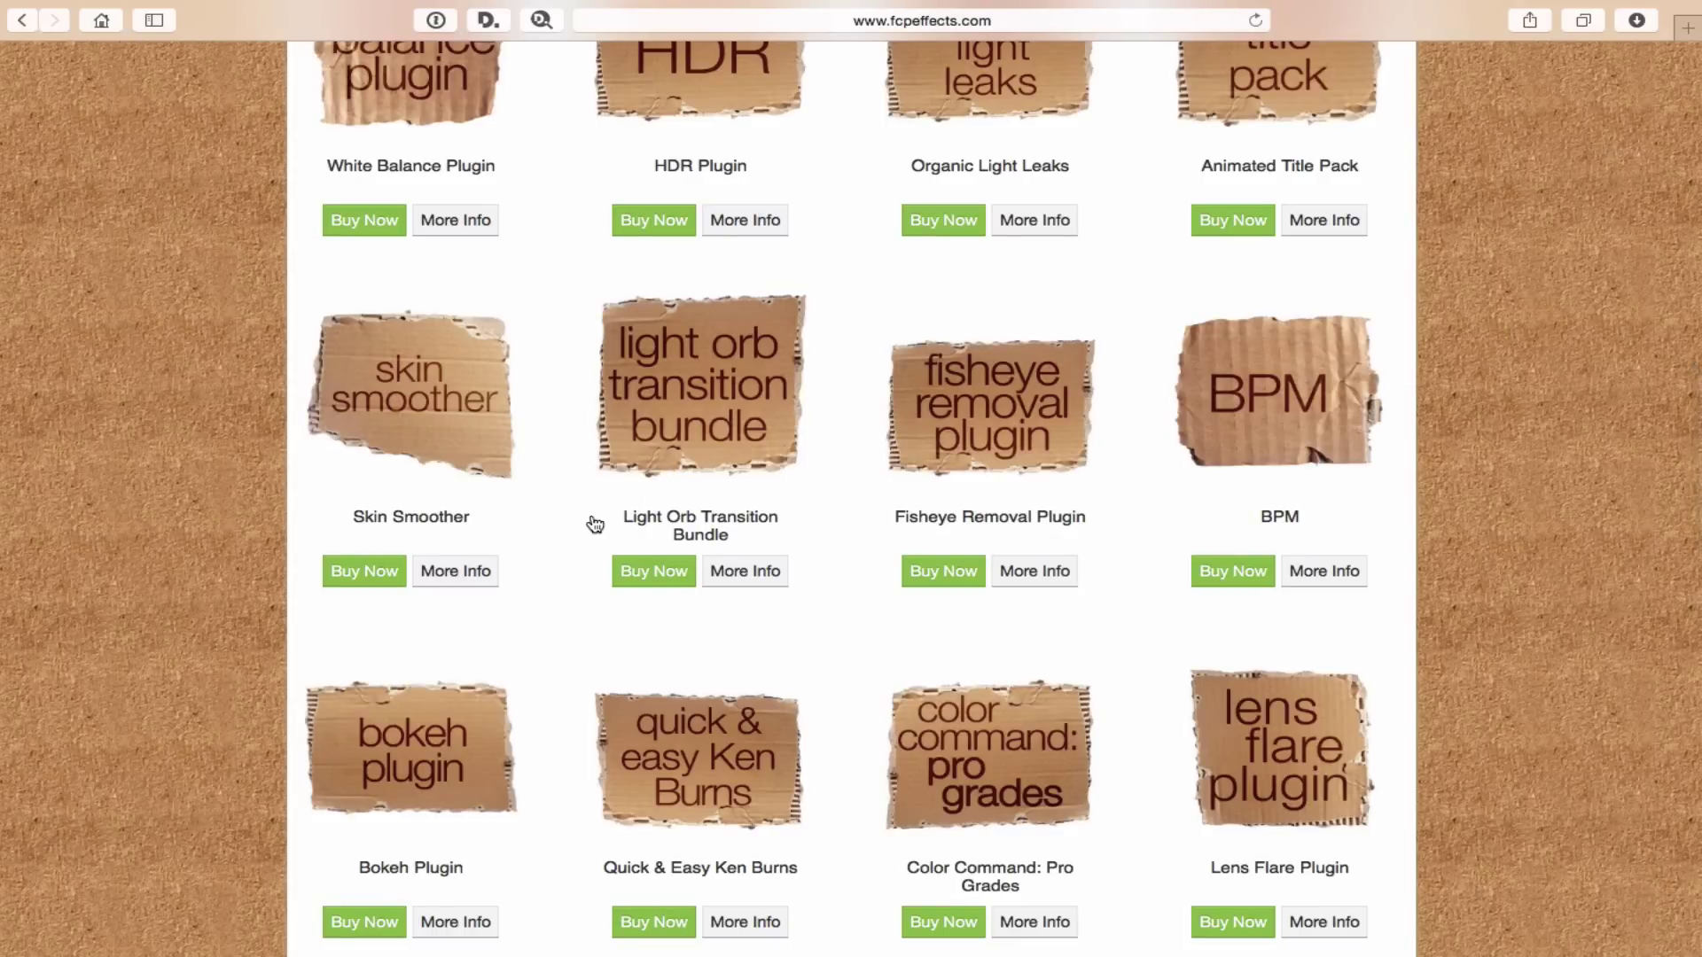
Step: Open the Skin Smoother product page, pause its demo video and skim the page
{"action": "left_click", "coordinate": [397, 398]}
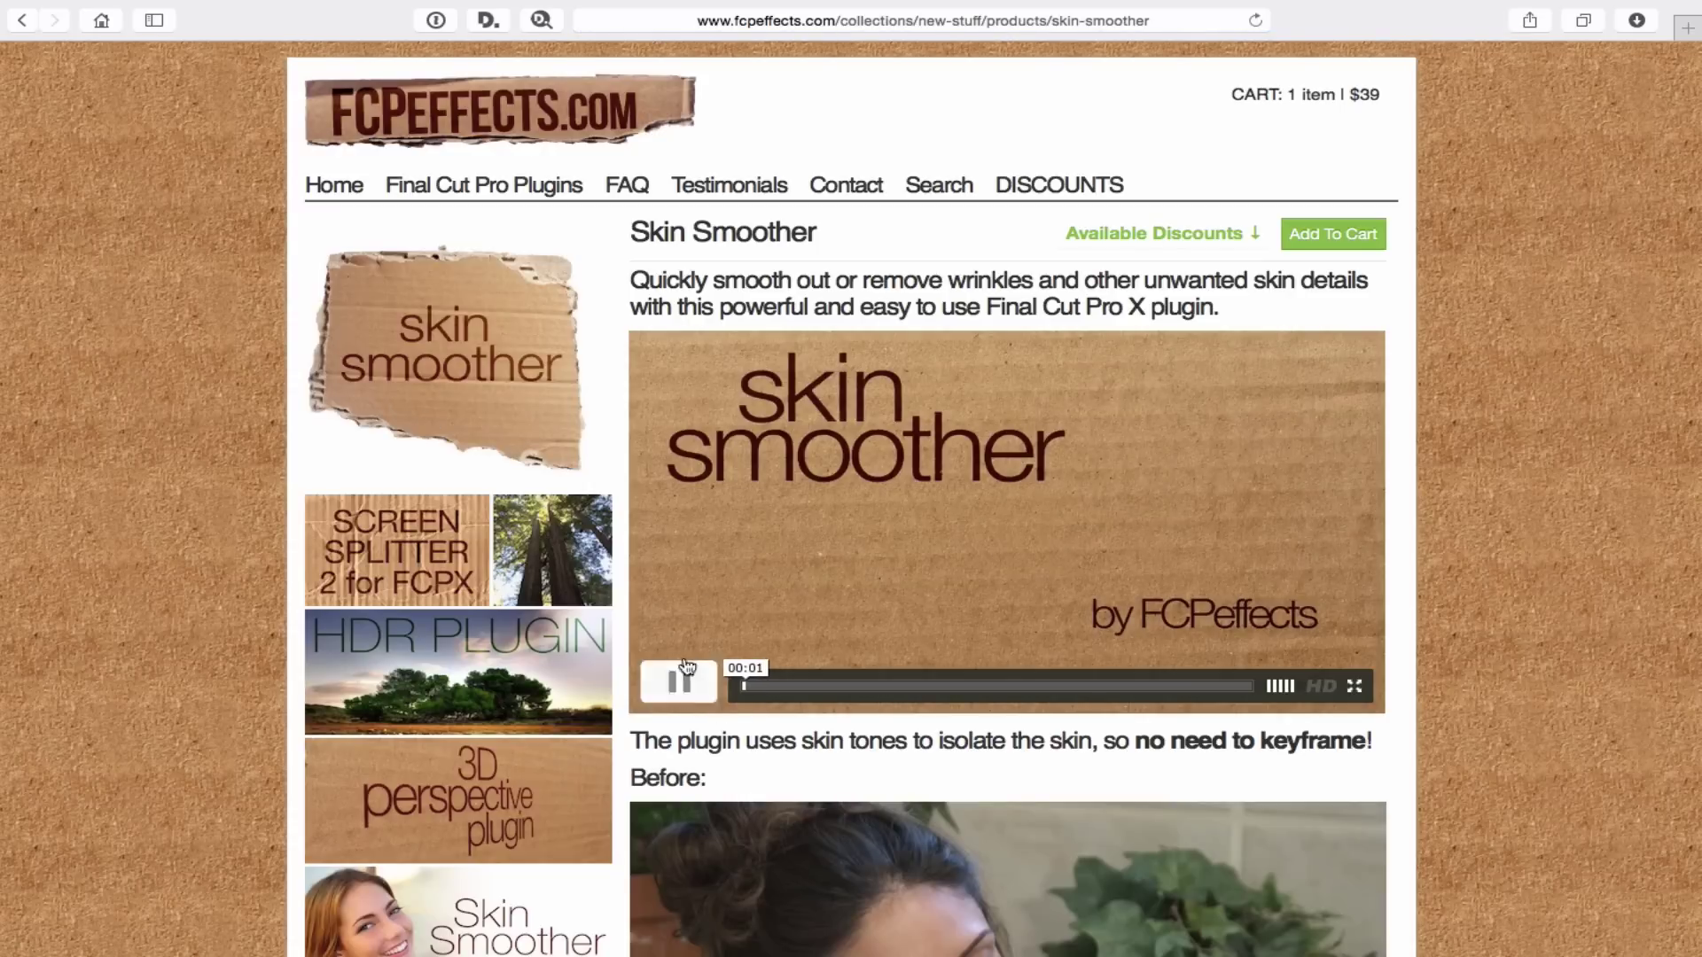
{"action": "left_click", "coordinate": [679, 682]}
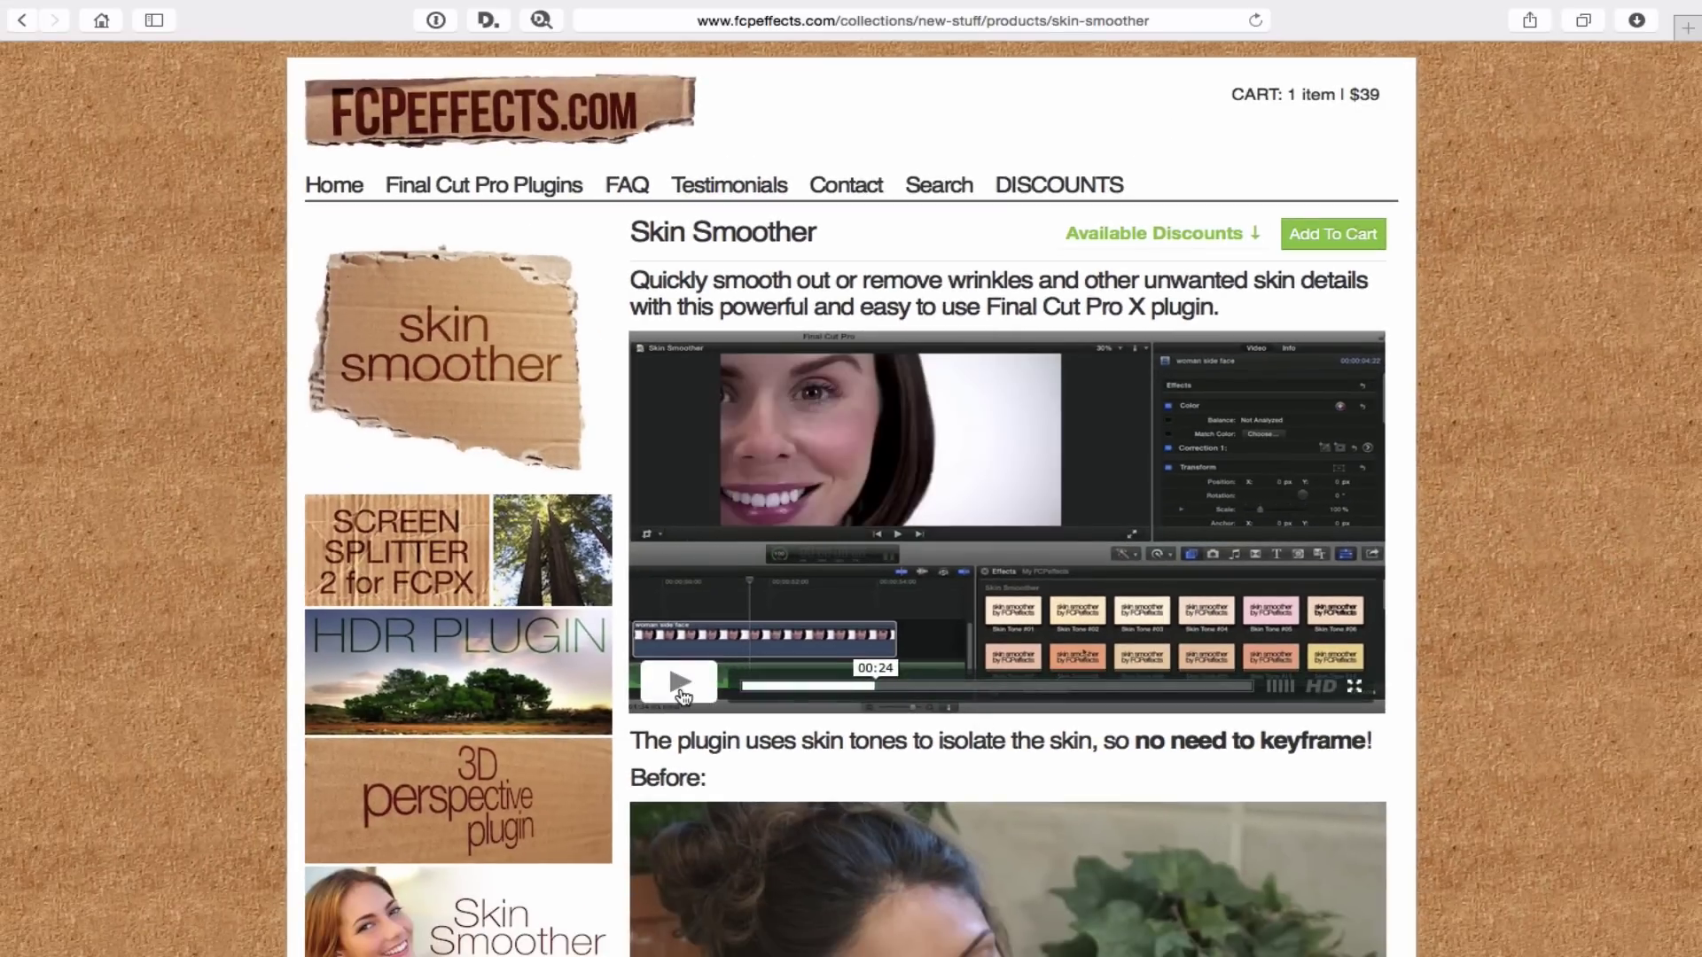
{"action": "scroll", "coordinate": [904, 758], "scroll_direction": "down", "scroll_amount": 5}
{"action": "scroll", "coordinate": [903, 758], "scroll_direction": "down", "scroll_amount": 1}
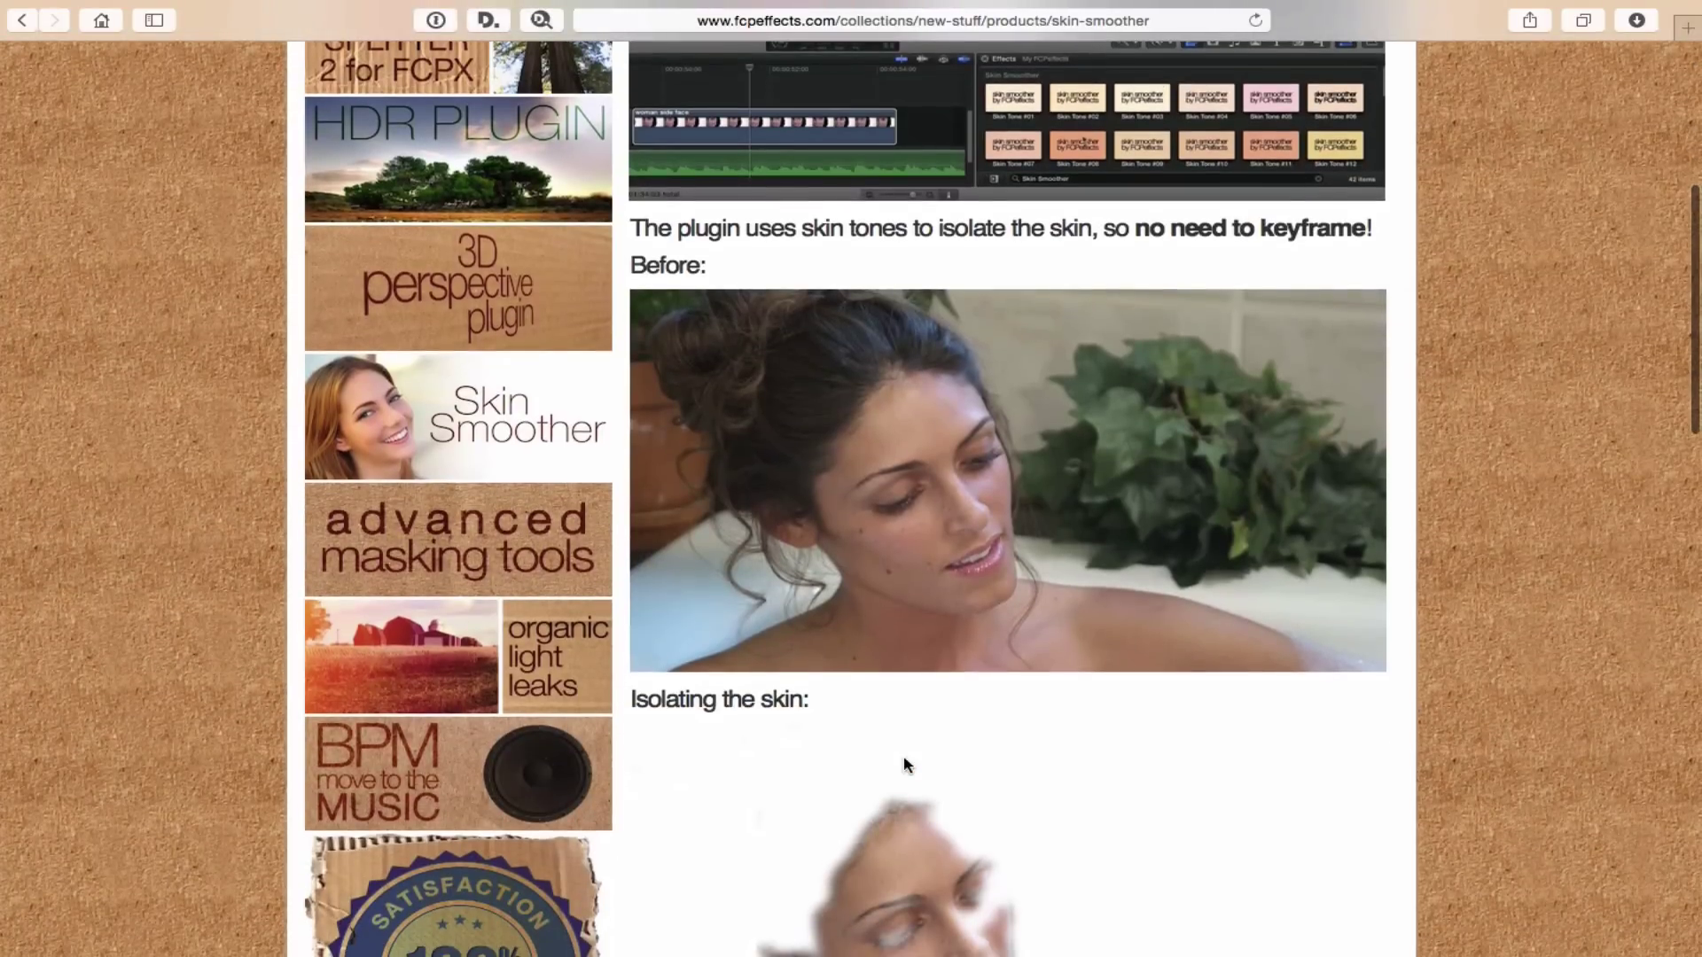
{"action": "scroll", "coordinate": [903, 764], "scroll_direction": "up", "scroll_amount": 15}
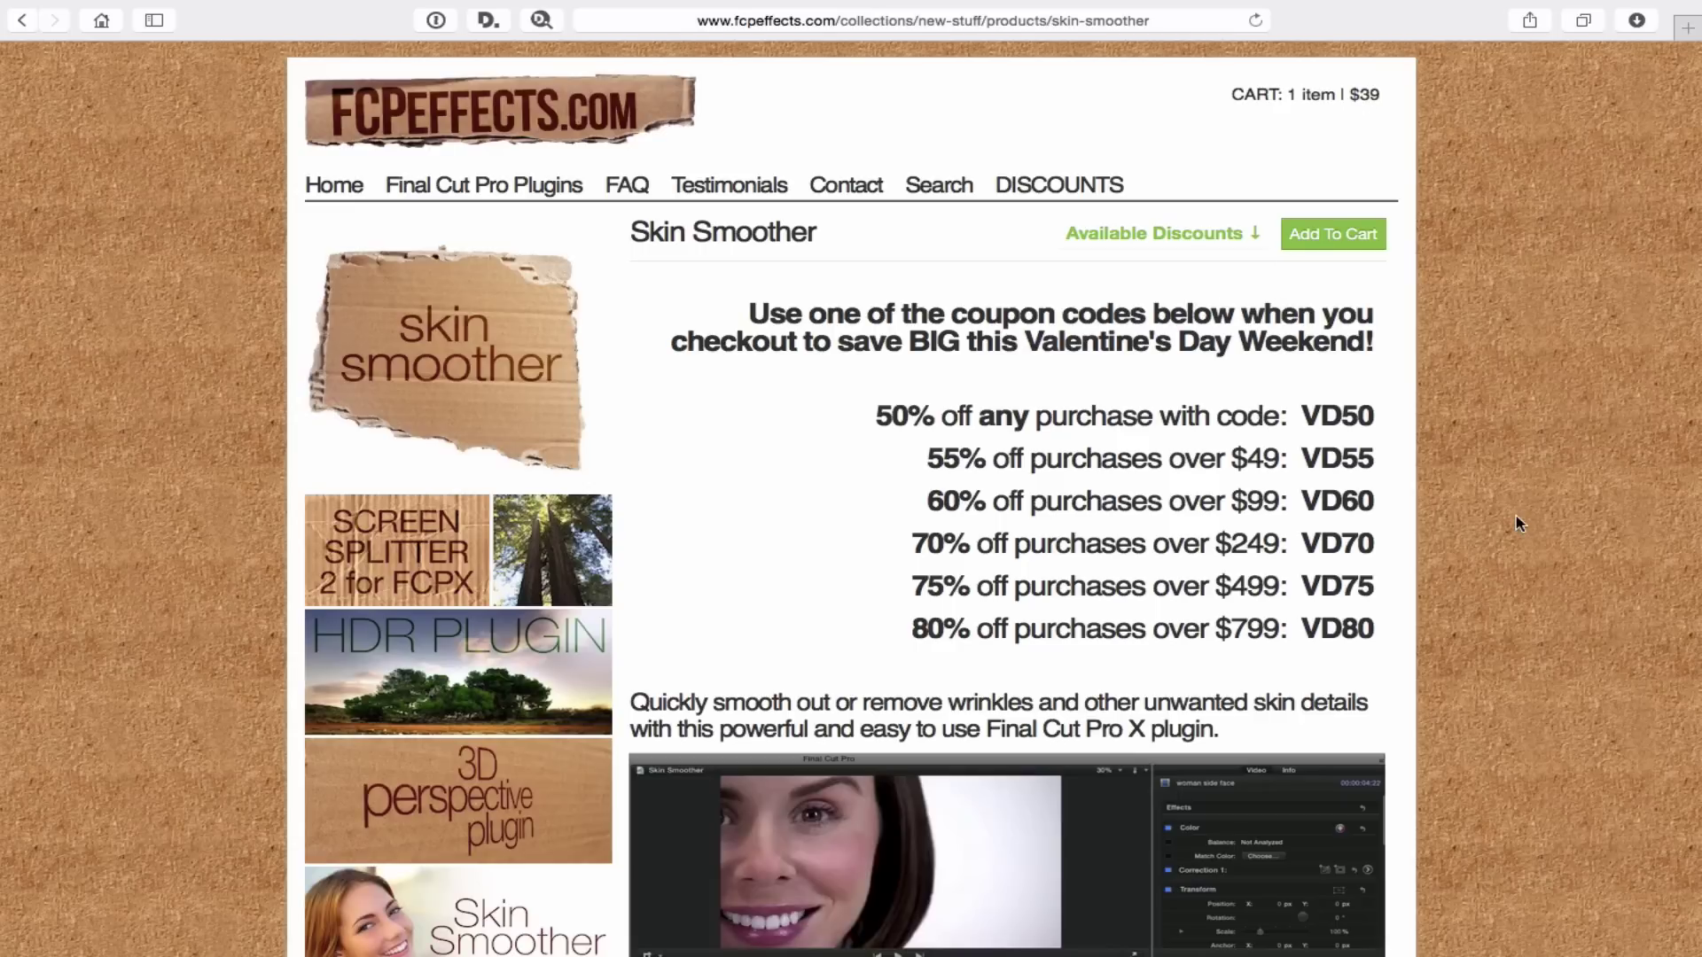
Step: Scroll past the VD50–VD80 coupon codes and return to the desktop space
{"action": "scroll", "coordinate": [1519, 523], "scroll_direction": "down", "scroll_amount": 8}
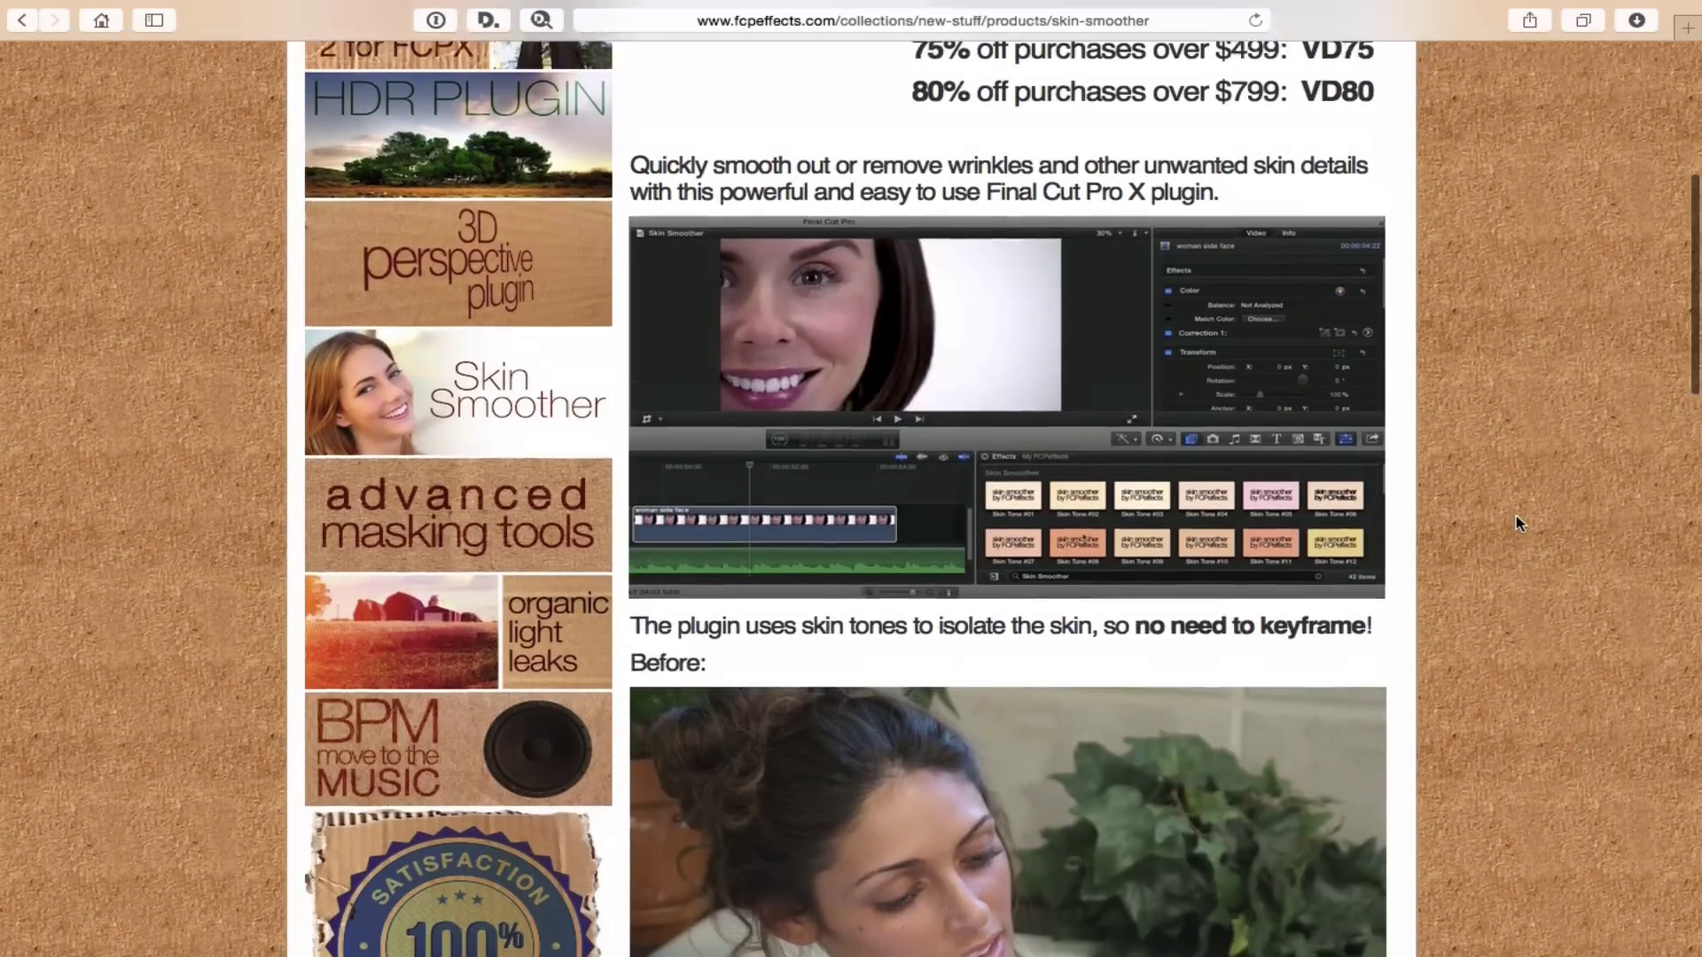
{"action": "scroll", "coordinate": [1517, 523], "scroll_direction": "up", "scroll_amount": 5}
{"action": "key", "text": "ctrl+Left"}
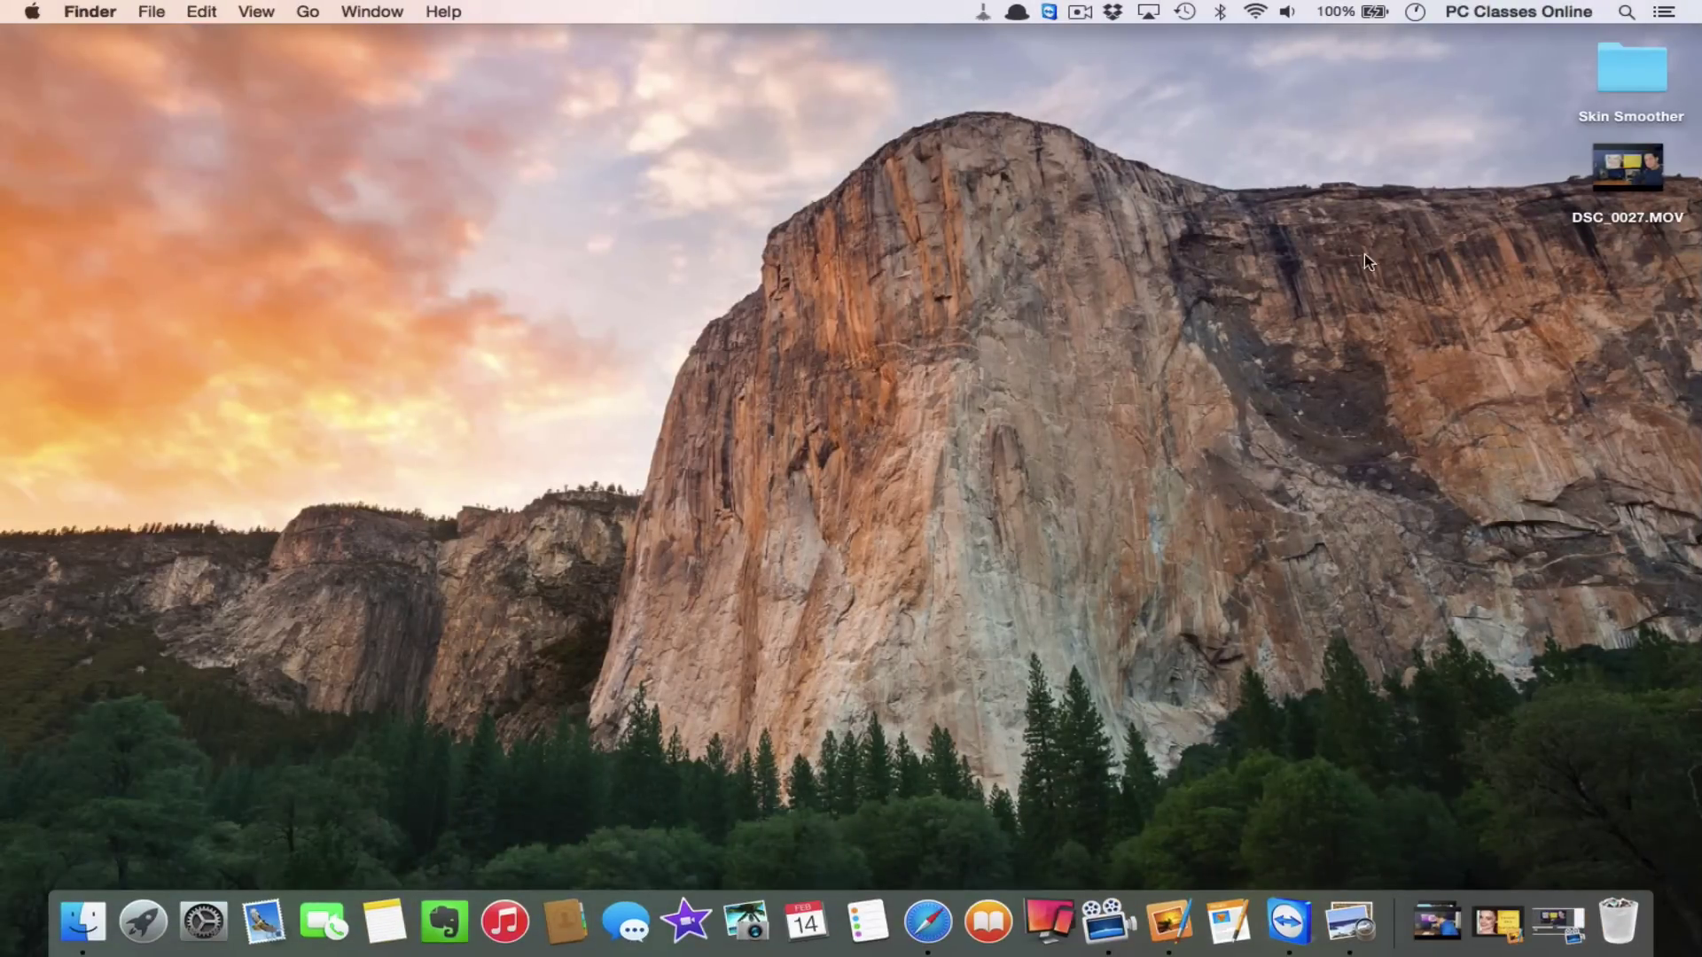
{"action": "double_click", "coordinate": [1617, 61]}
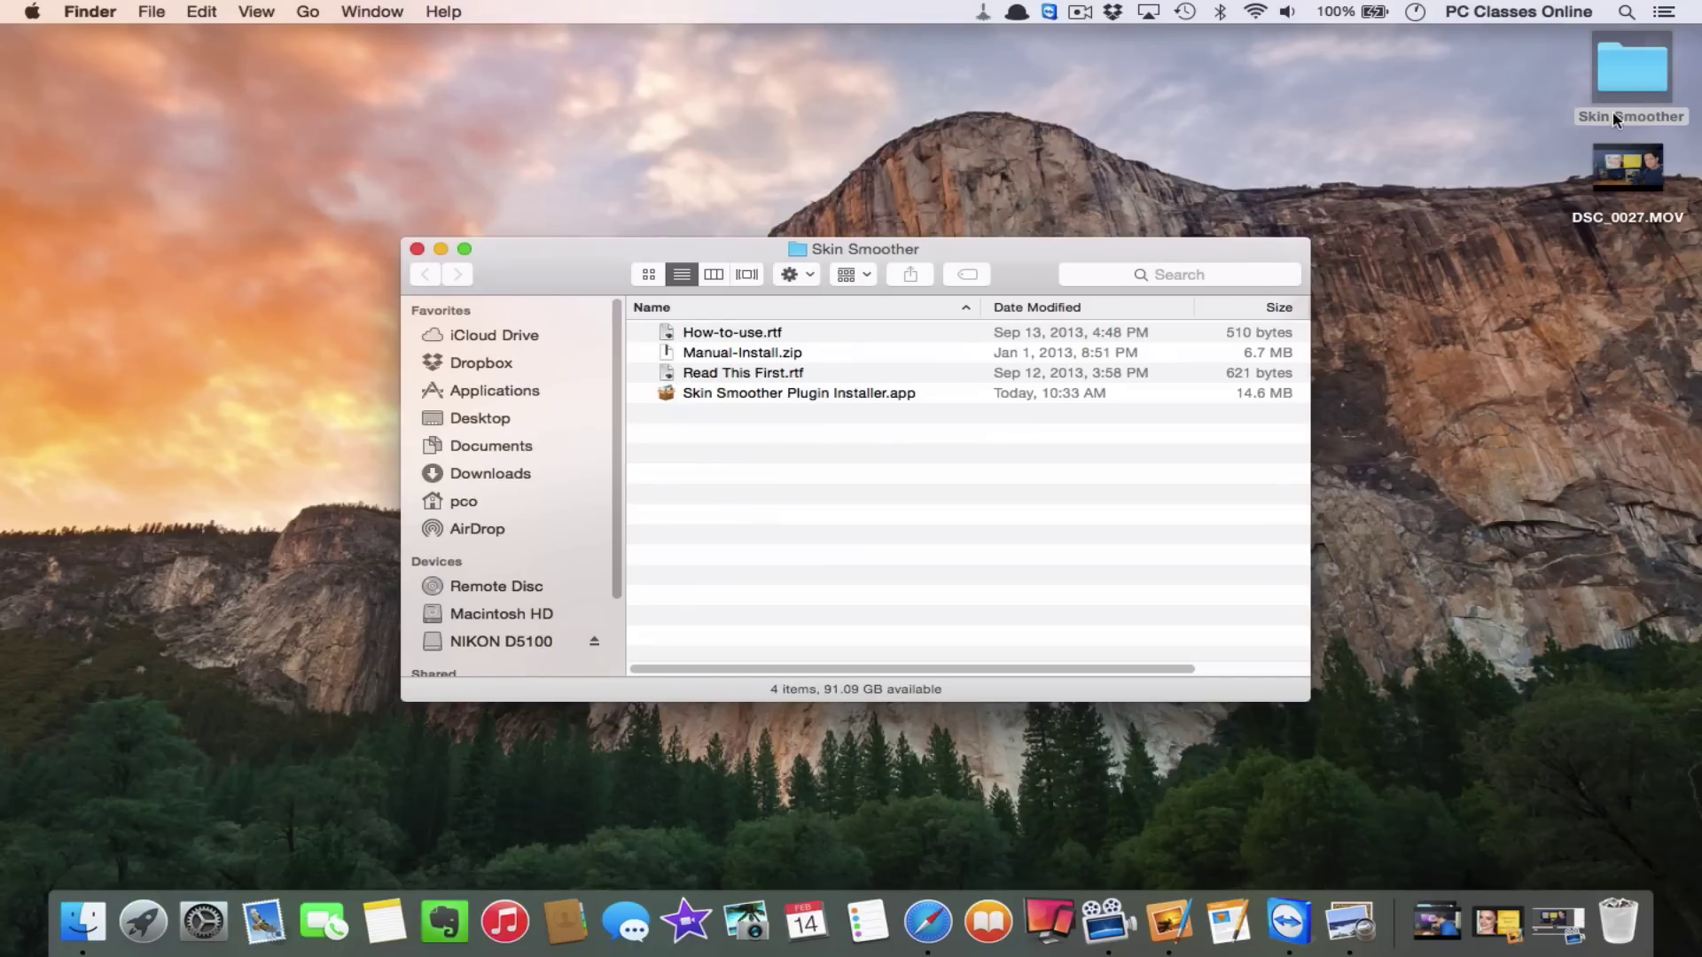
{"action": "left_click", "coordinate": [687, 397]}
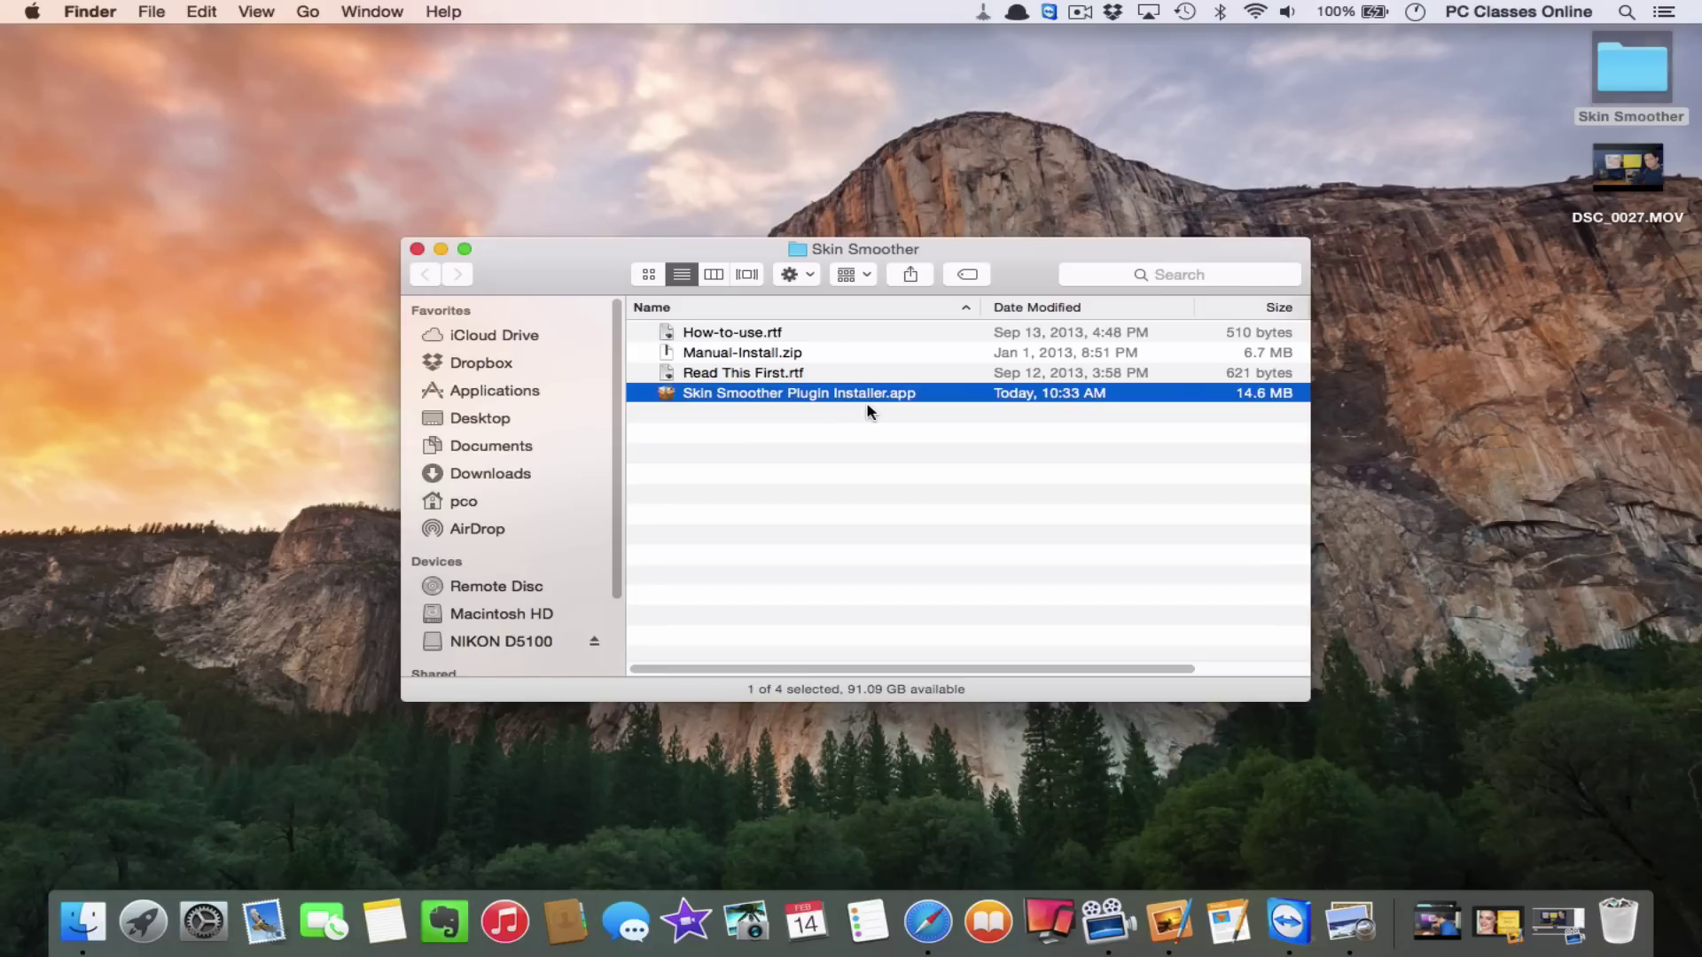
{"action": "left_click", "coordinate": [417, 249]}
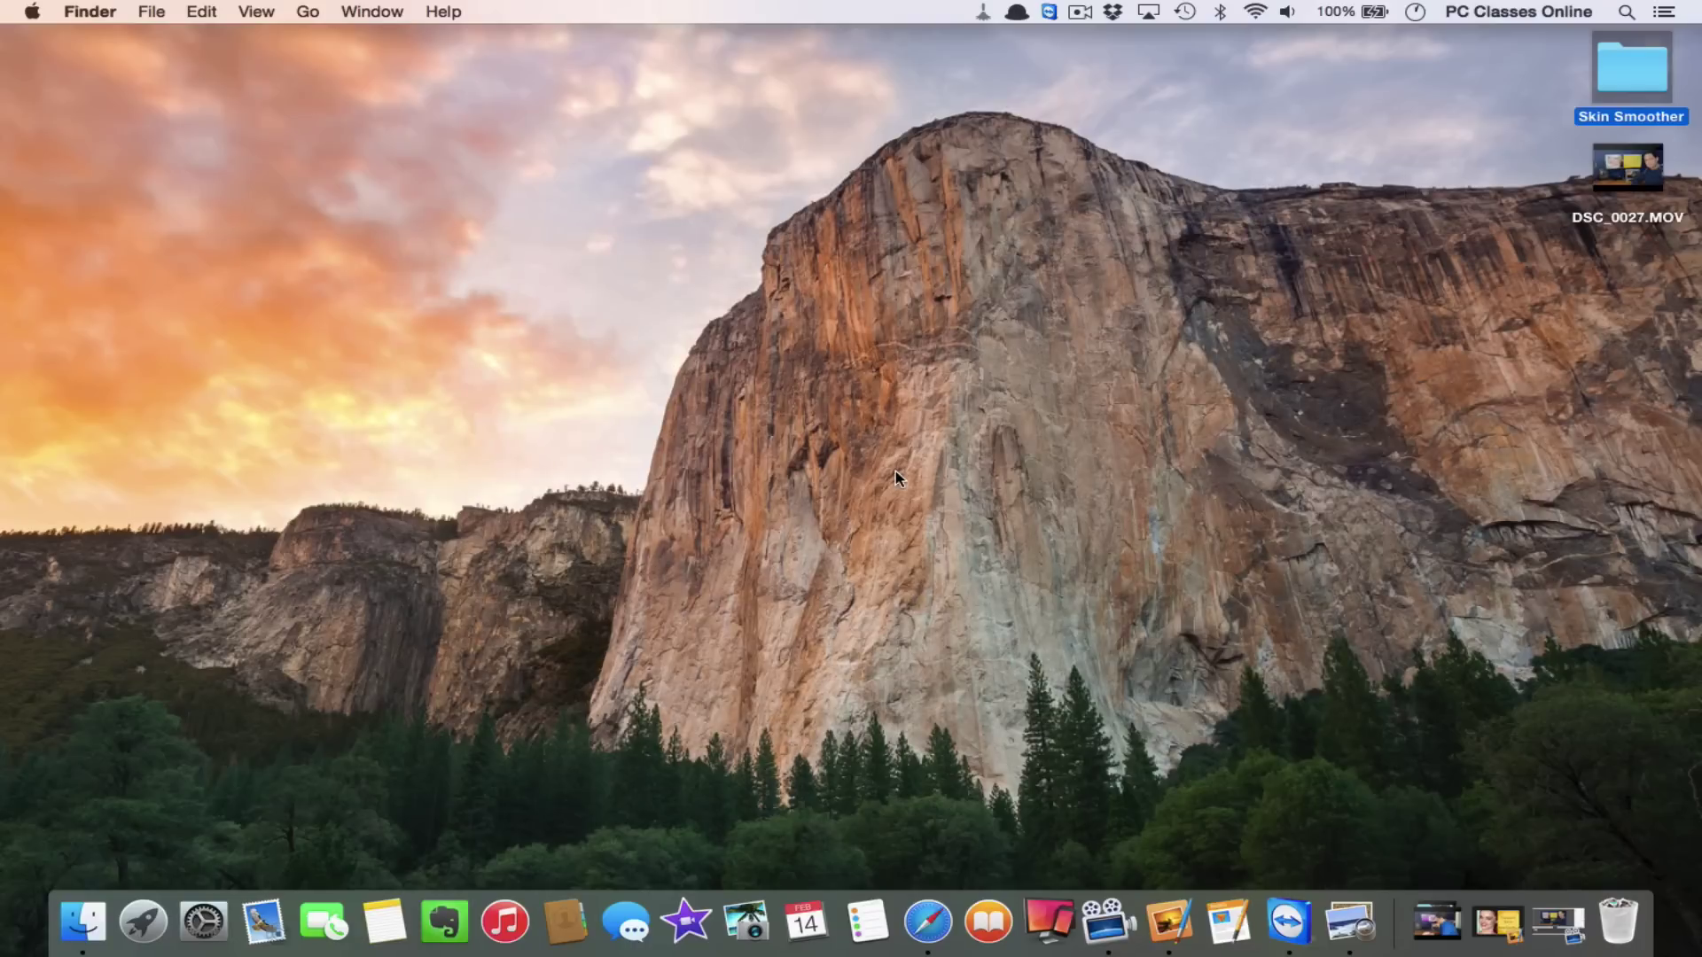
Step: Launch Final Cut Pro by searching 'fina' in Launchpad
{"action": "key", "text": "F4"}
{"action": "type", "text": "fina"}
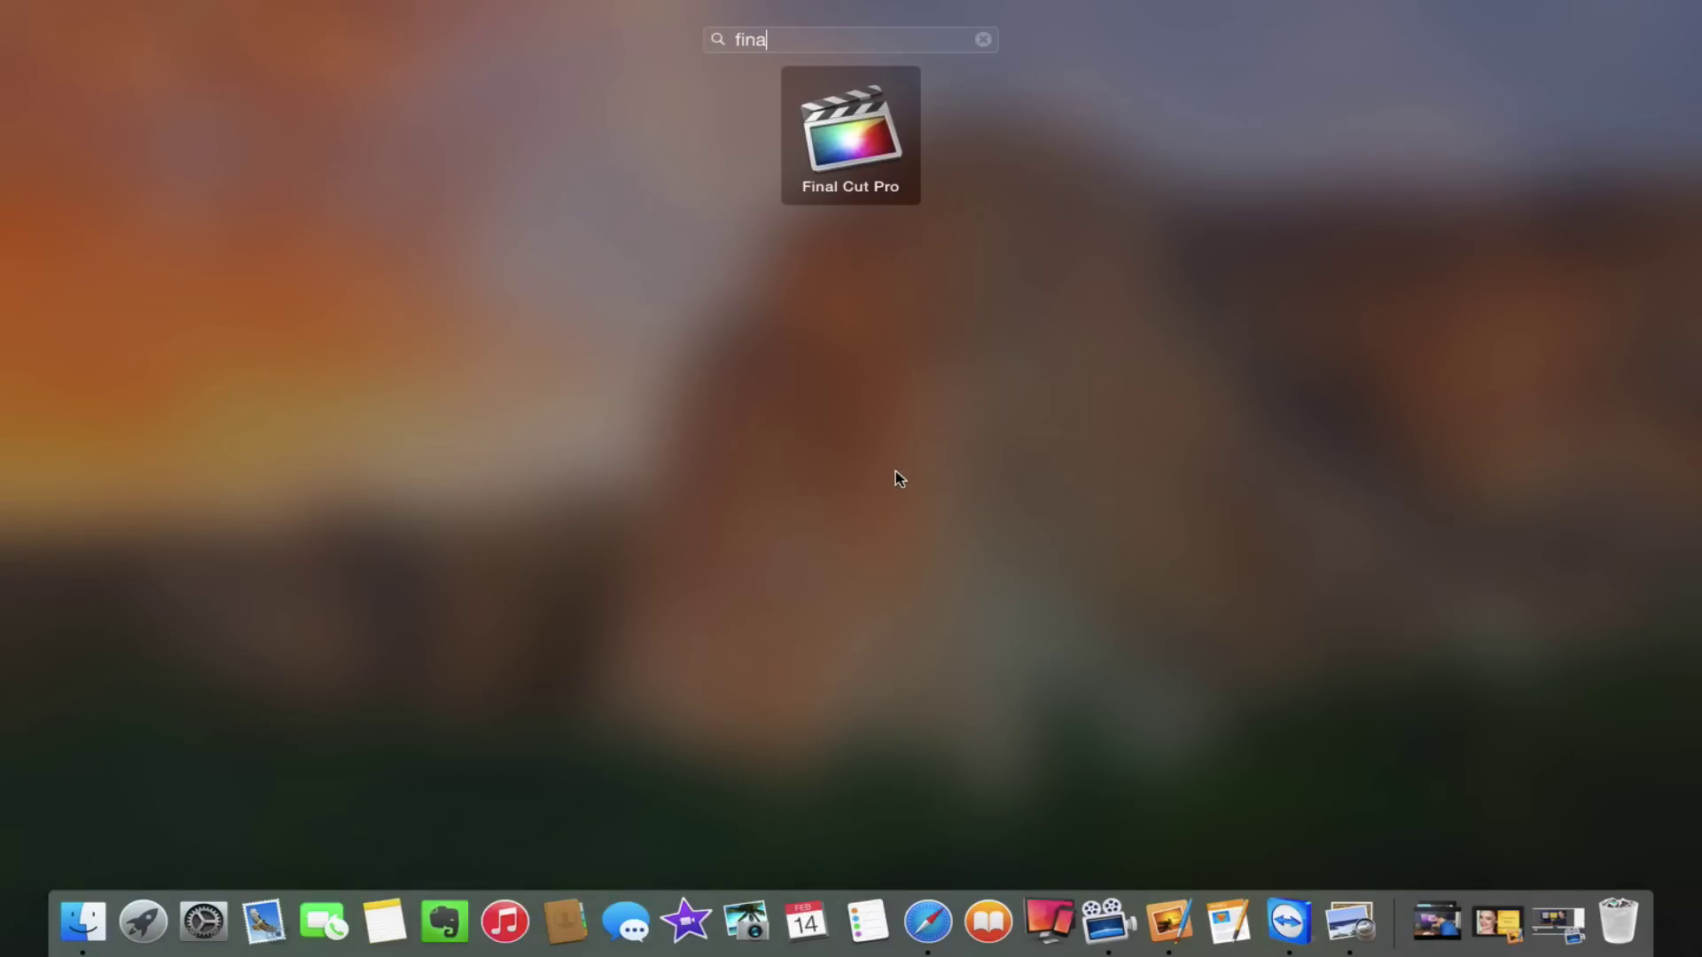
{"action": "key", "text": "Return"}
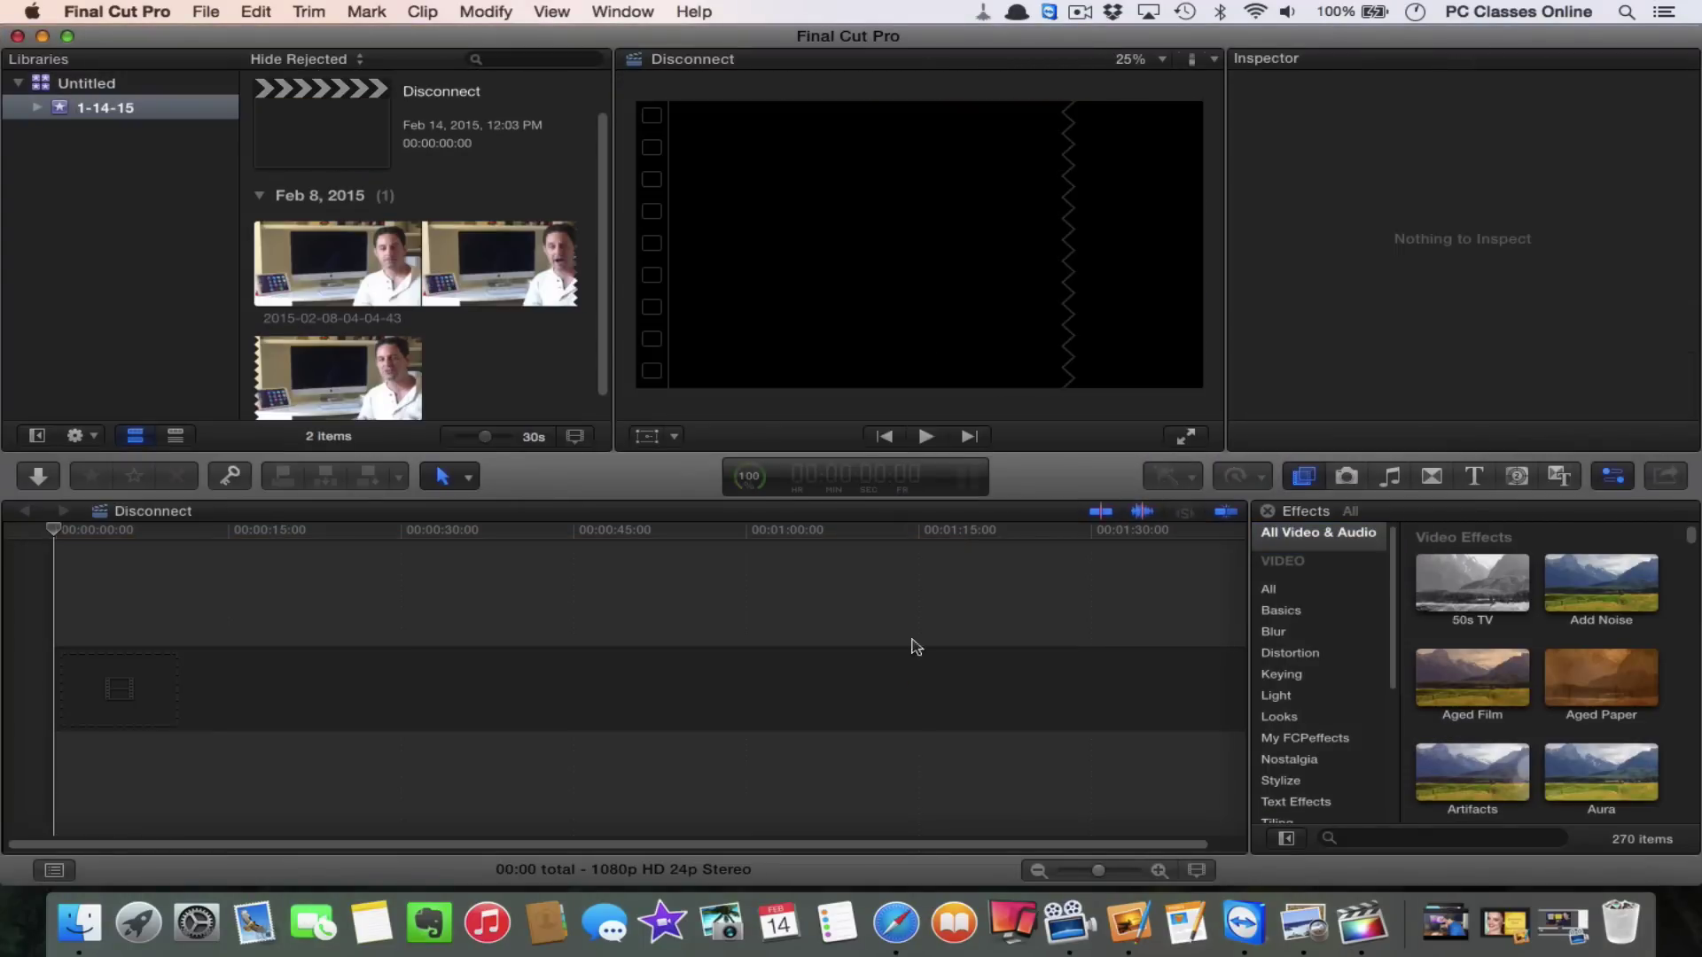
Step: Add DSC_0027.MOV from the desktop to the start of the Disconnect timeline
{"action": "left_click_drag", "start_coordinate": [607, 37], "coordinate": [377, 39]}
{"action": "left_click_drag", "start_coordinate": [1628, 168], "coordinate": [184, 745]}
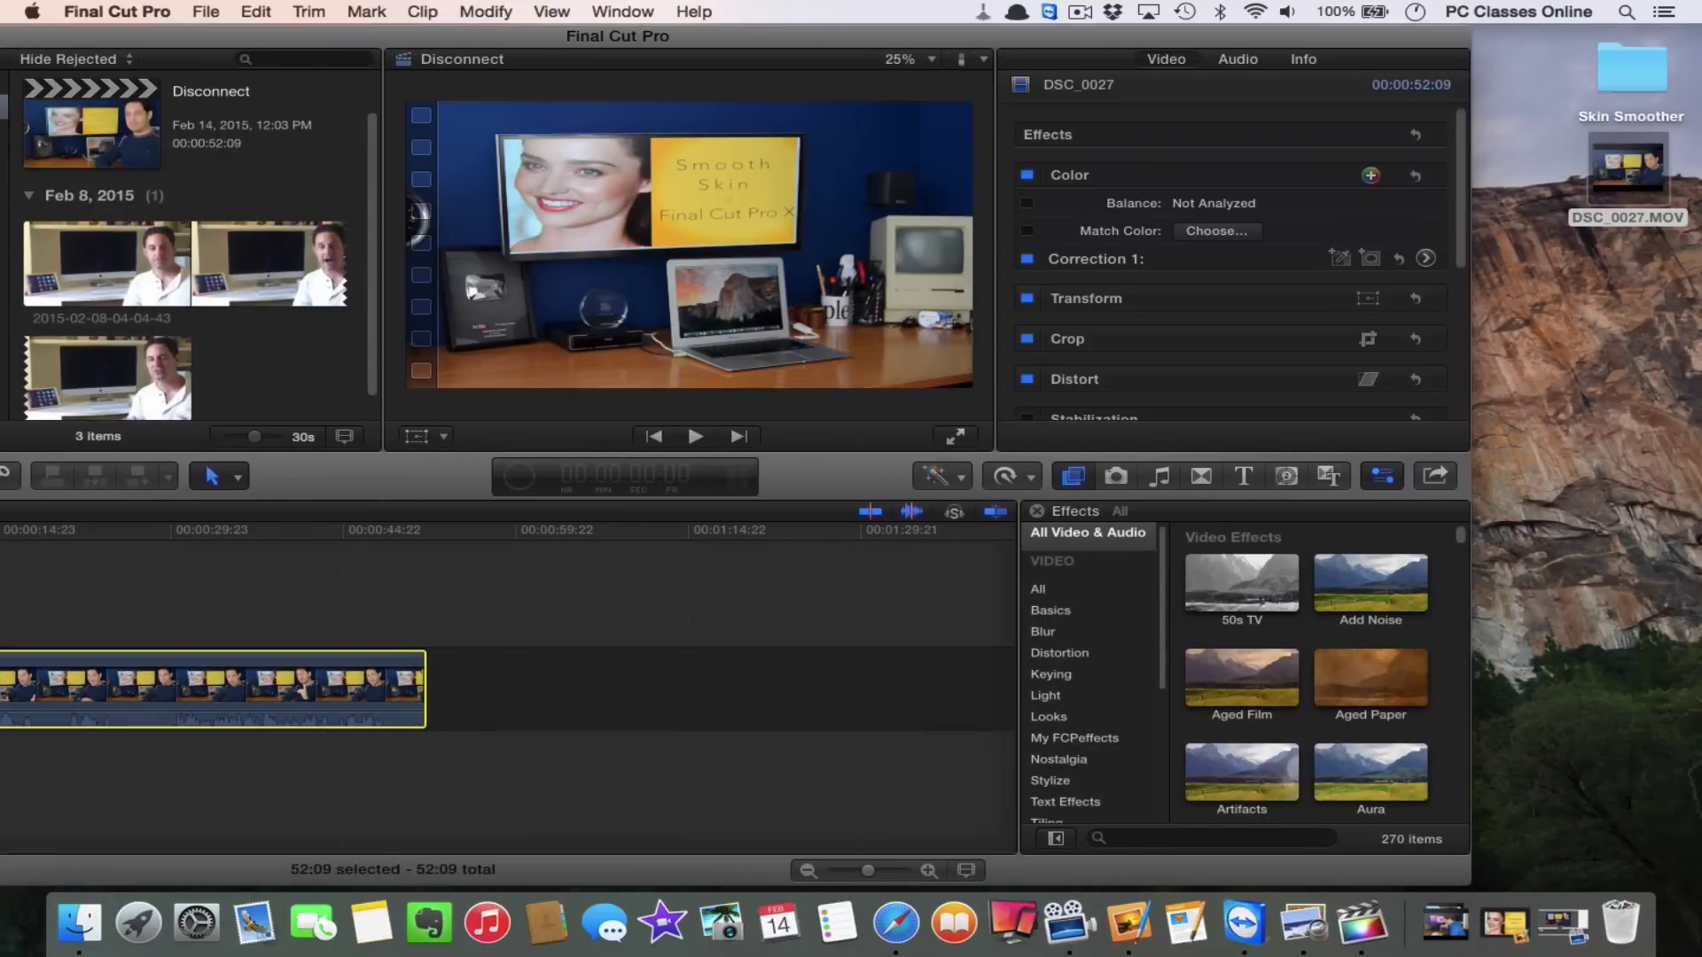
{"action": "left_click_drag", "start_coordinate": [645, 36], "coordinate": [876, 31]}
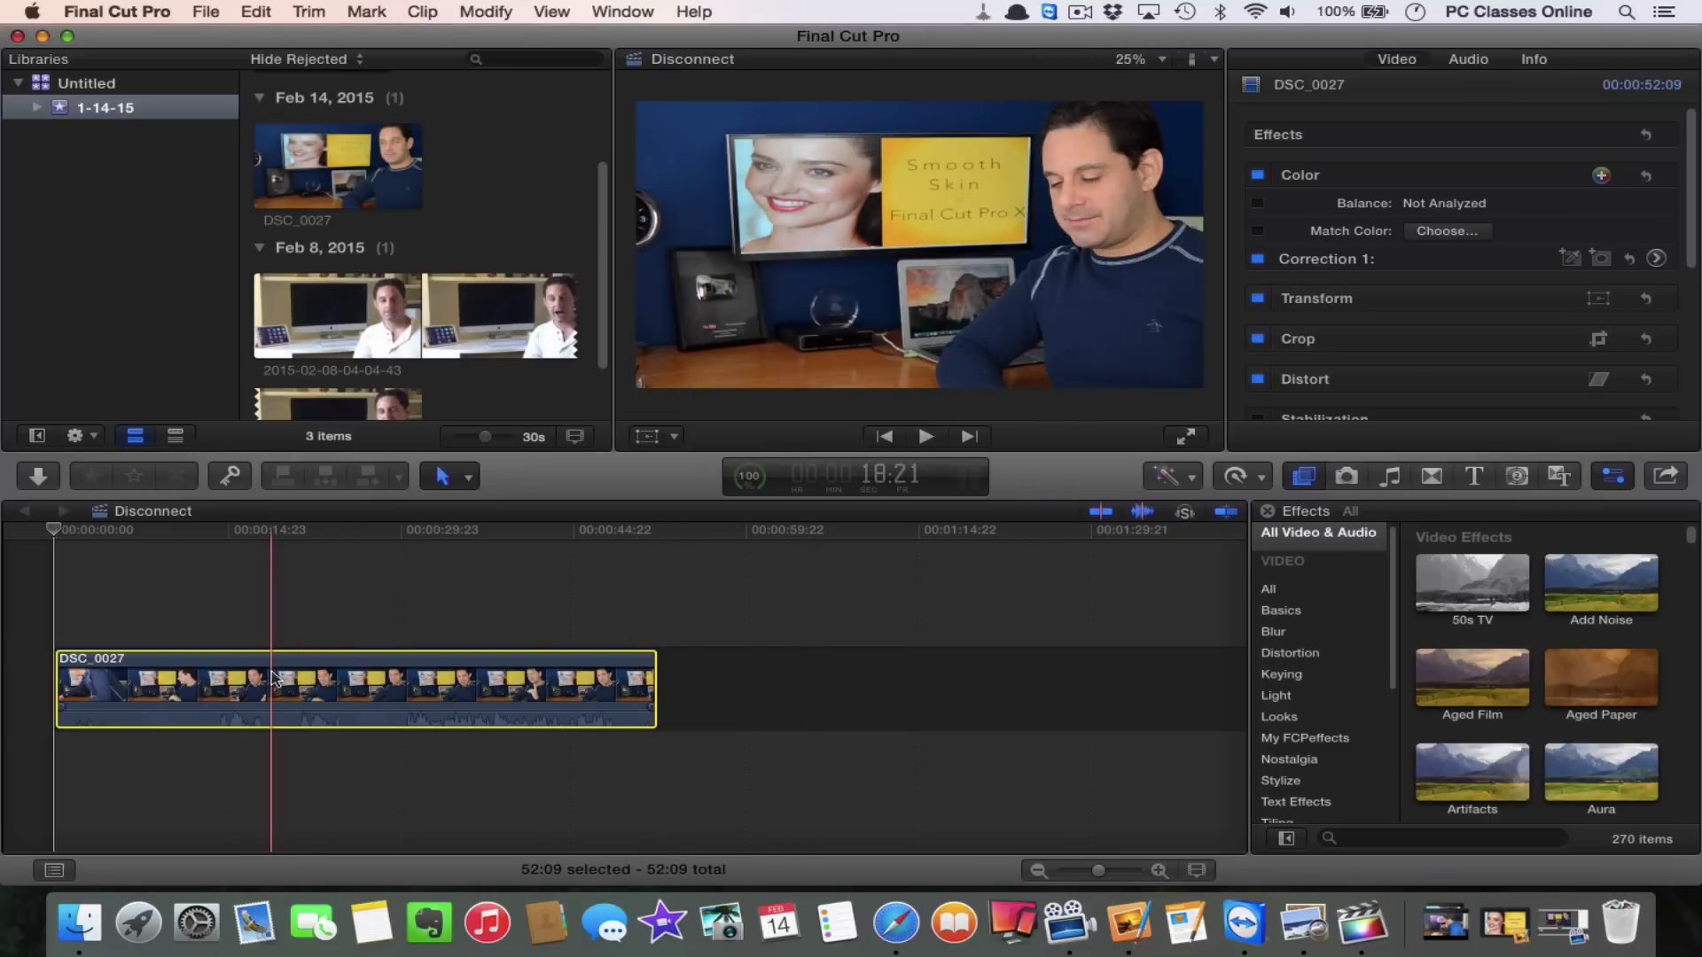
Step: Mute the sound, move the playhead into the clip and select DSC_0027
{"action": "key", "text": "XF86AudioMute"}
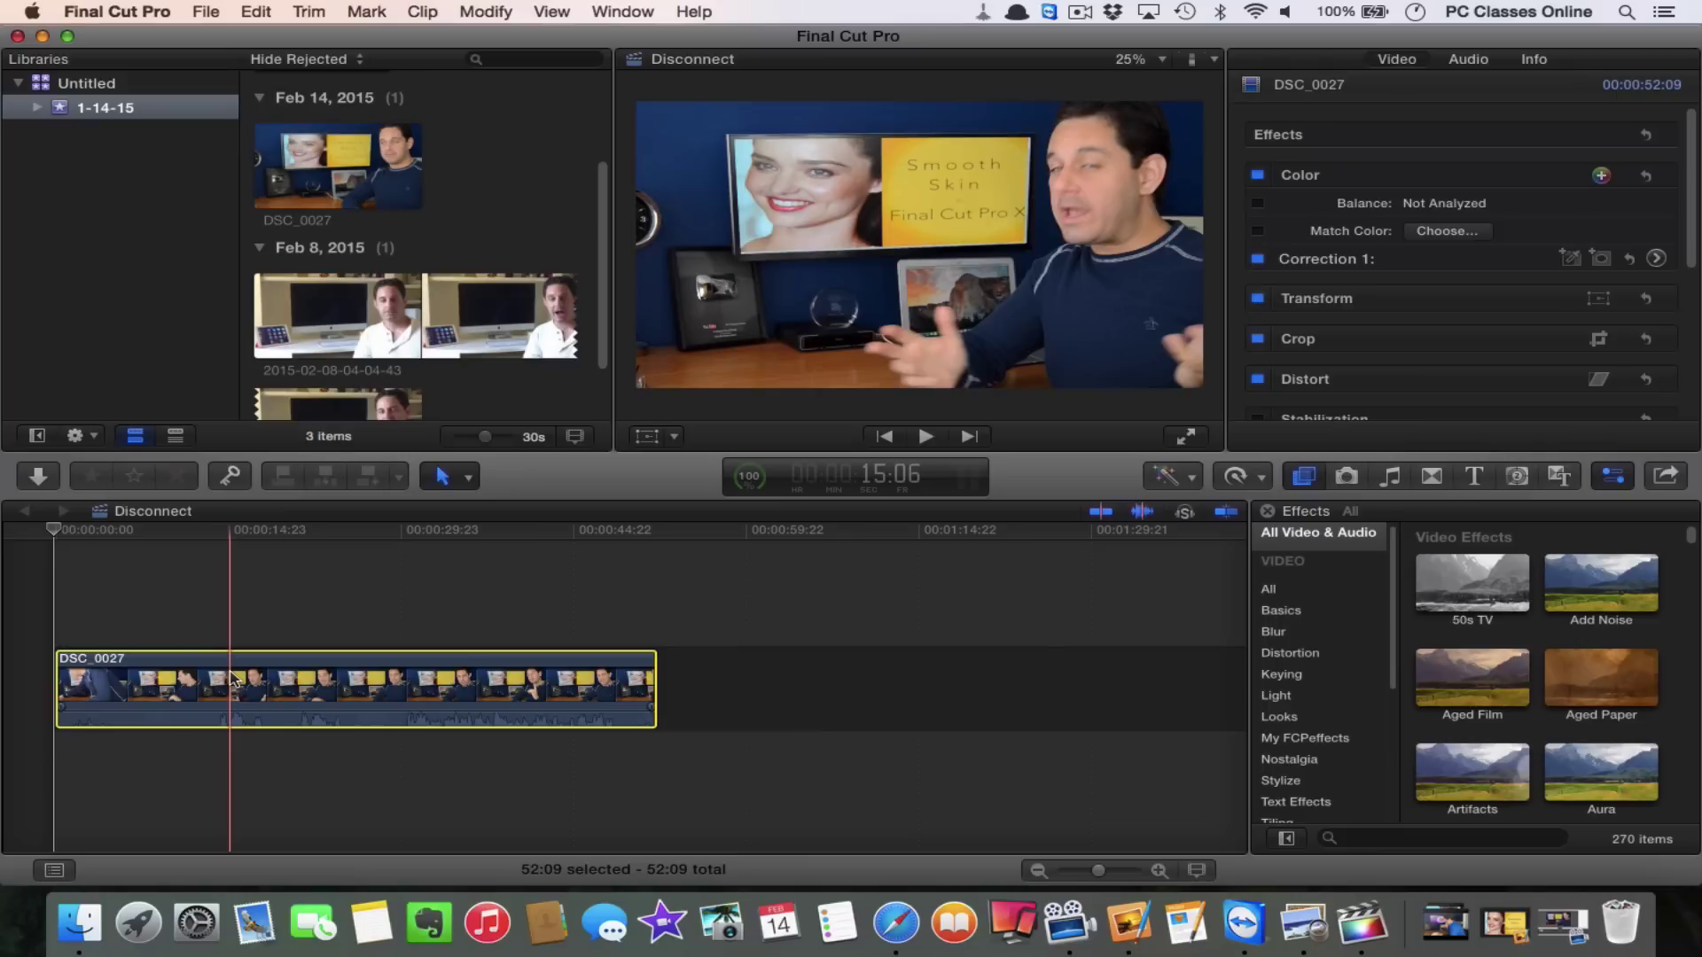
{"action": "left_click", "coordinate": [232, 553]}
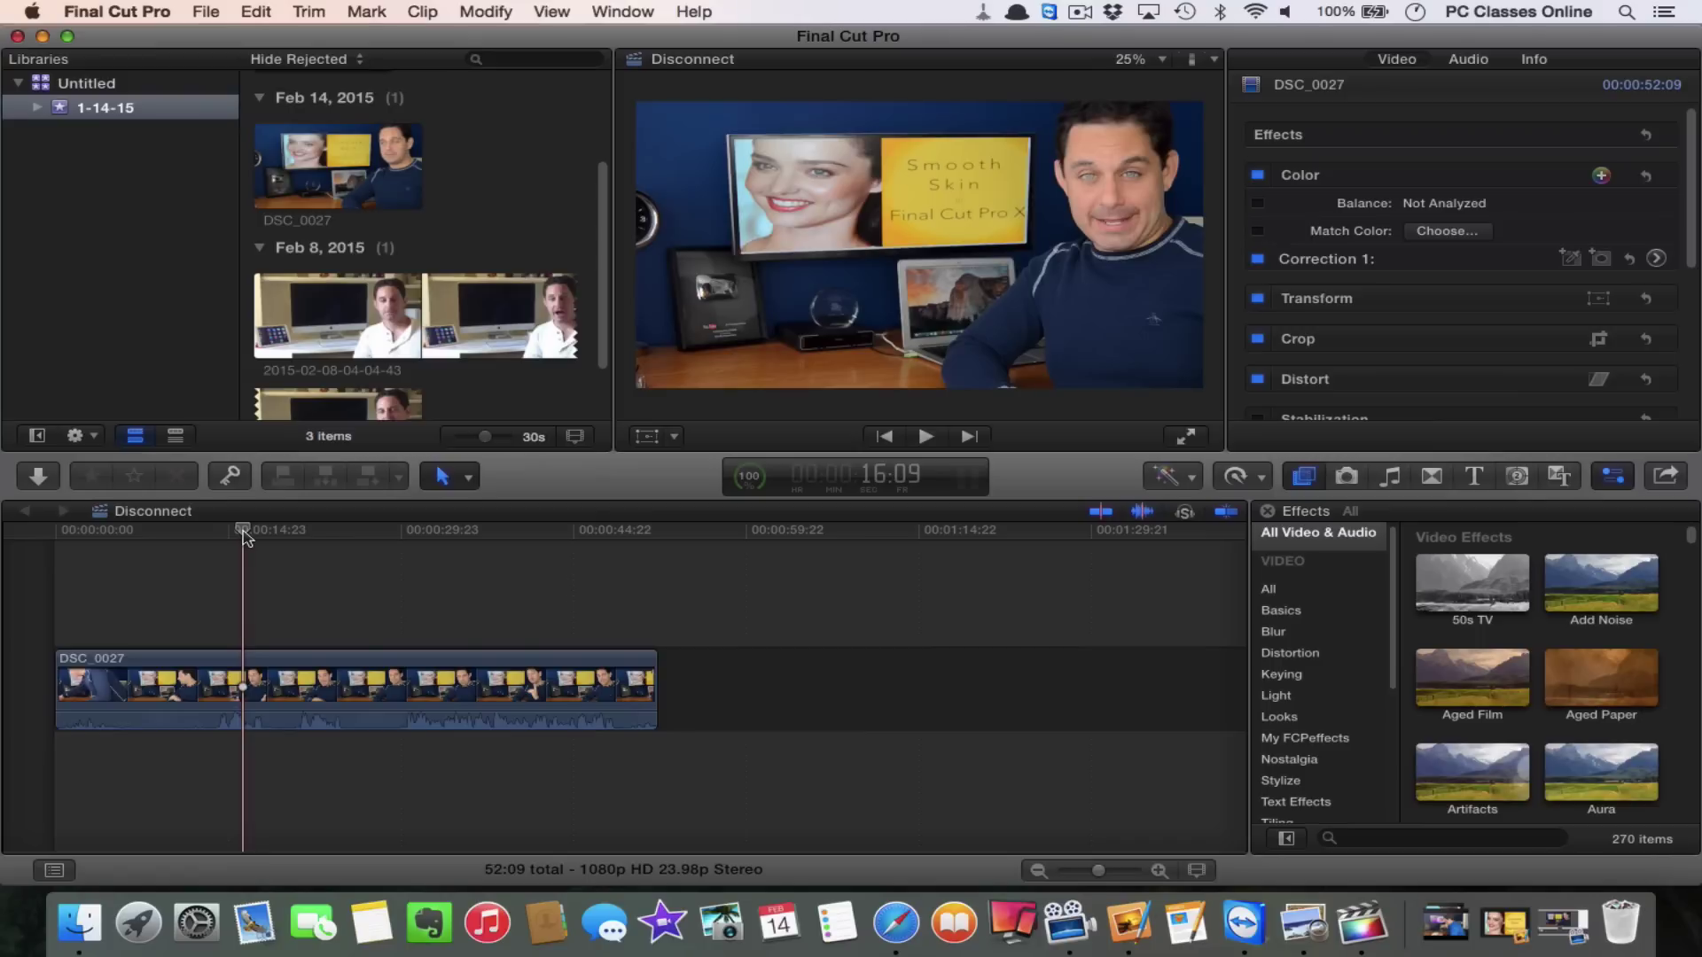
{"action": "left_click", "coordinate": [248, 700]}
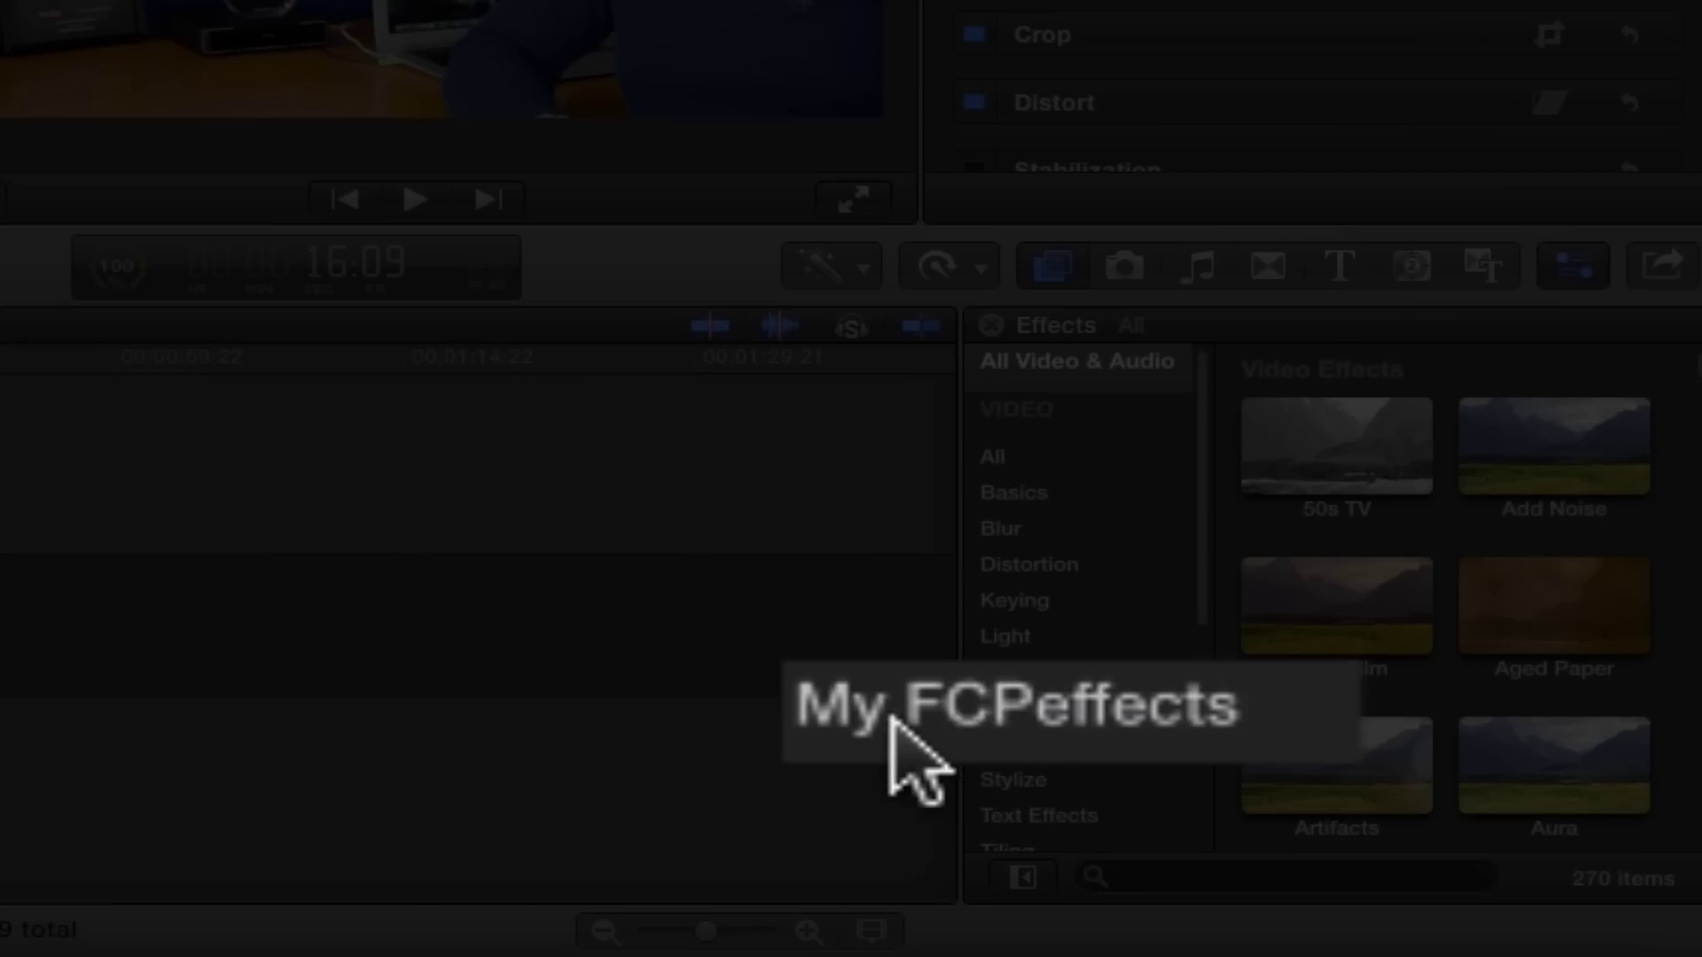
Step: Show the My FCPeffects category and look through Skin Tone #01 to #42
{"action": "left_click", "coordinate": [1104, 709]}
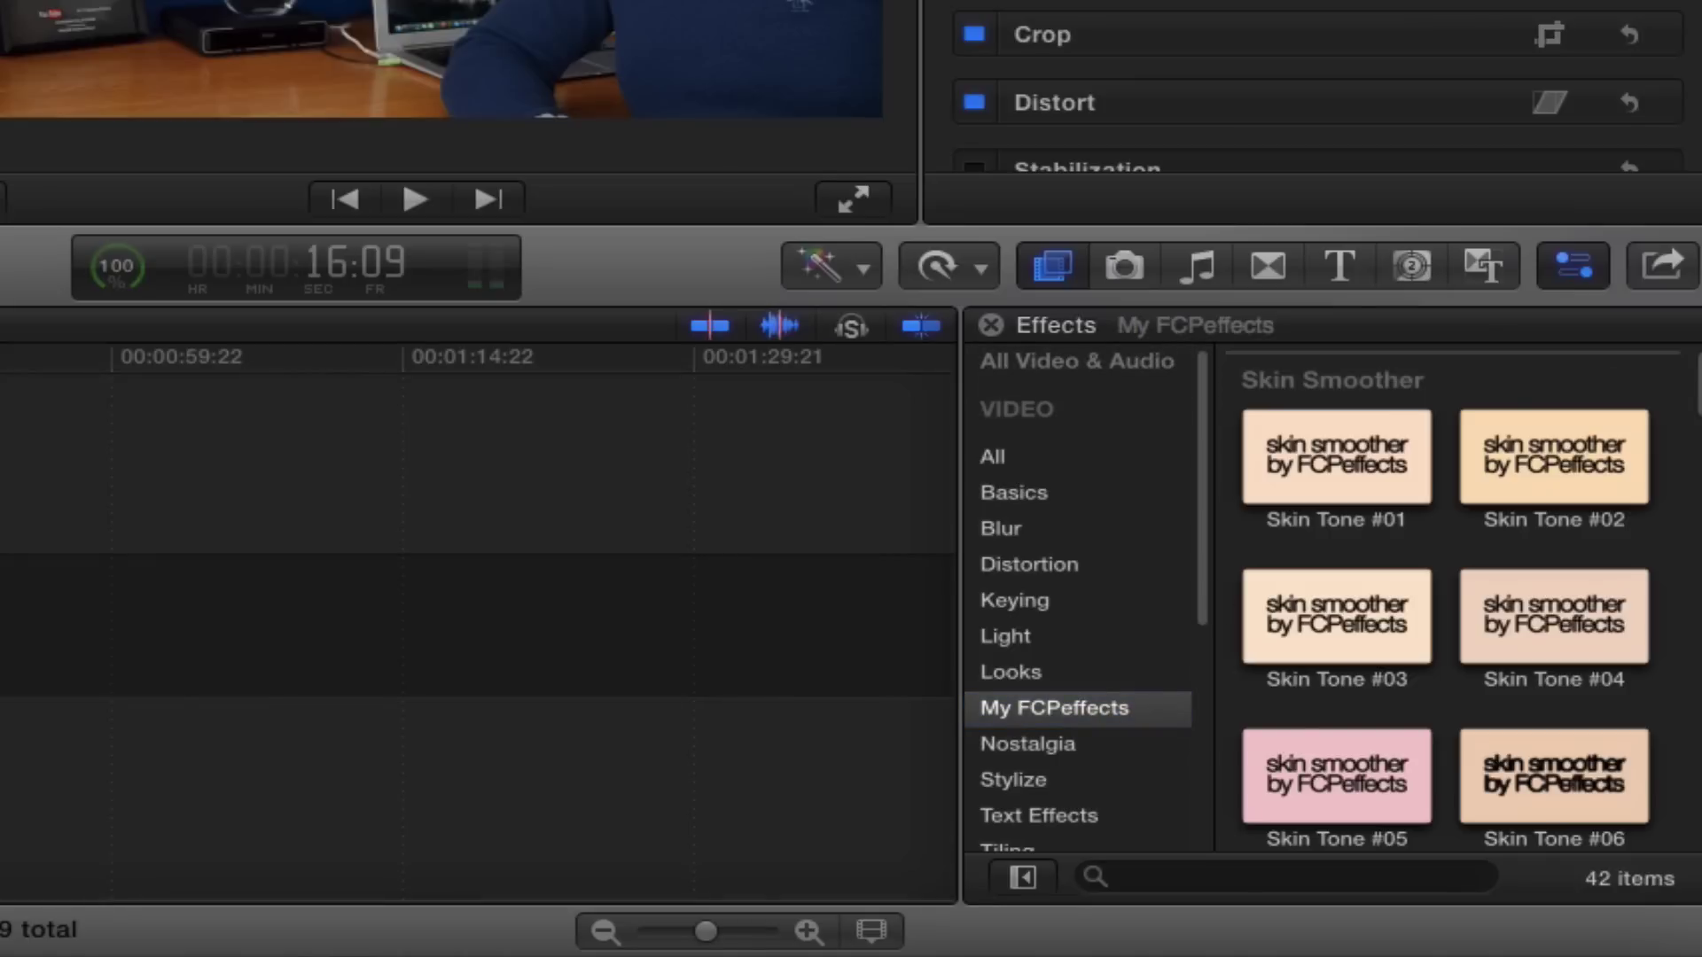
{"action": "scroll", "coordinate": [1453, 599], "scroll_direction": "down", "scroll_amount": 10}
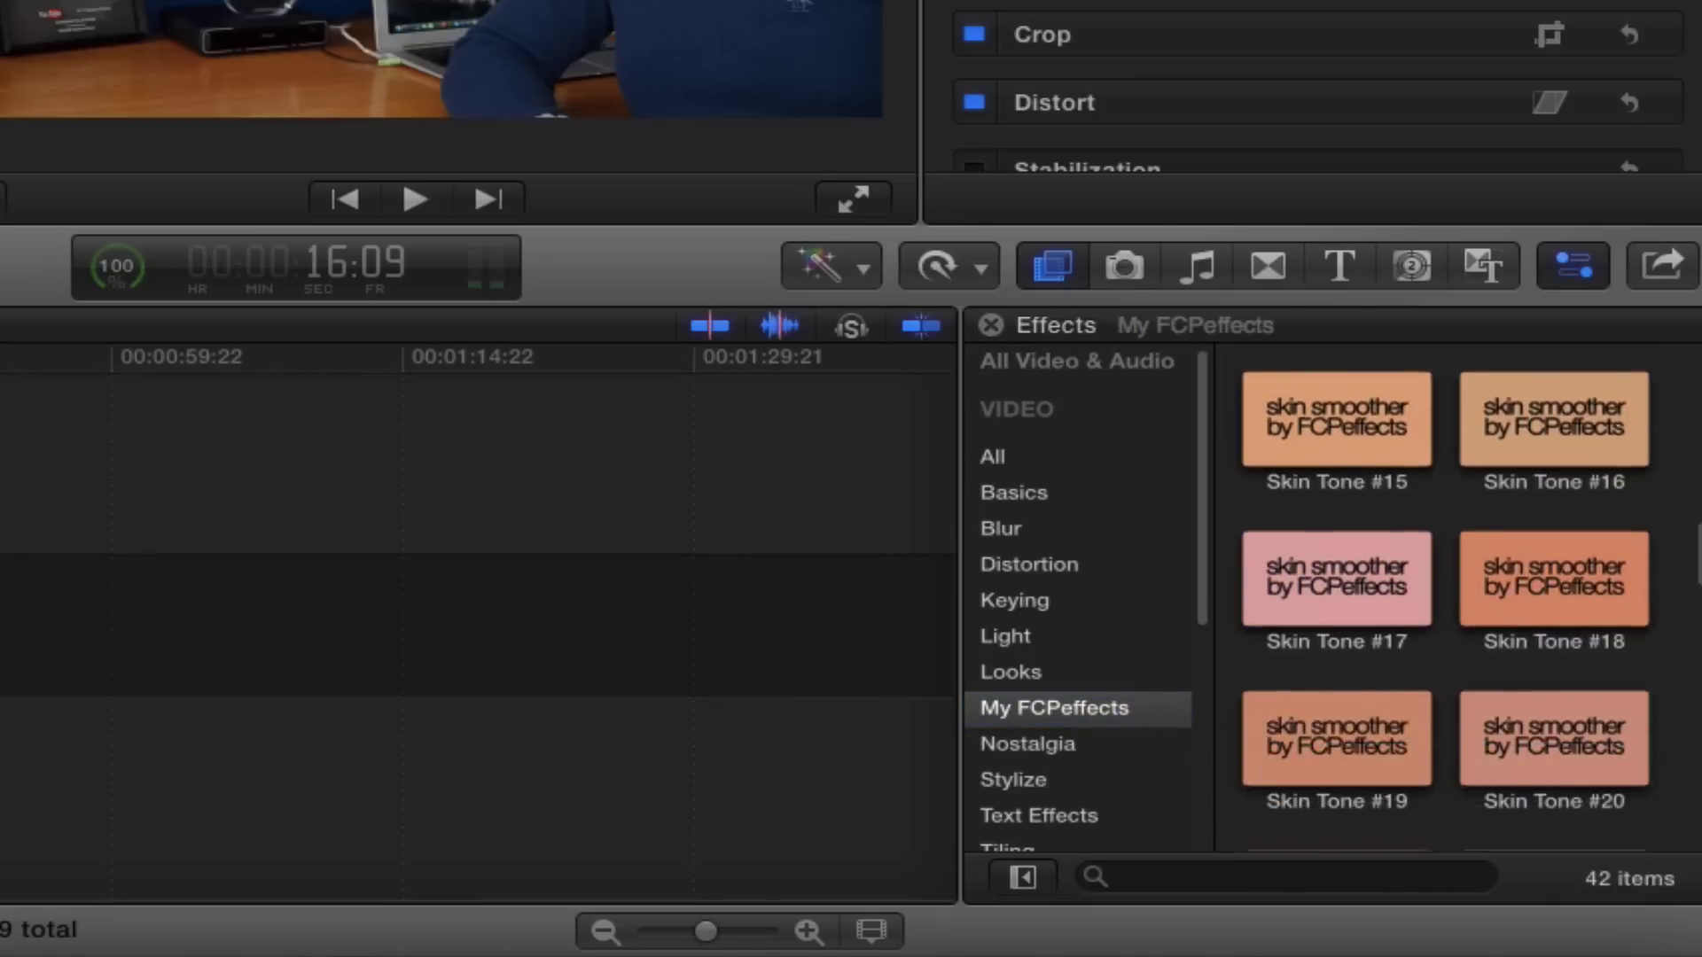
{"action": "scroll", "coordinate": [1454, 599], "scroll_direction": "down", "scroll_amount": 6}
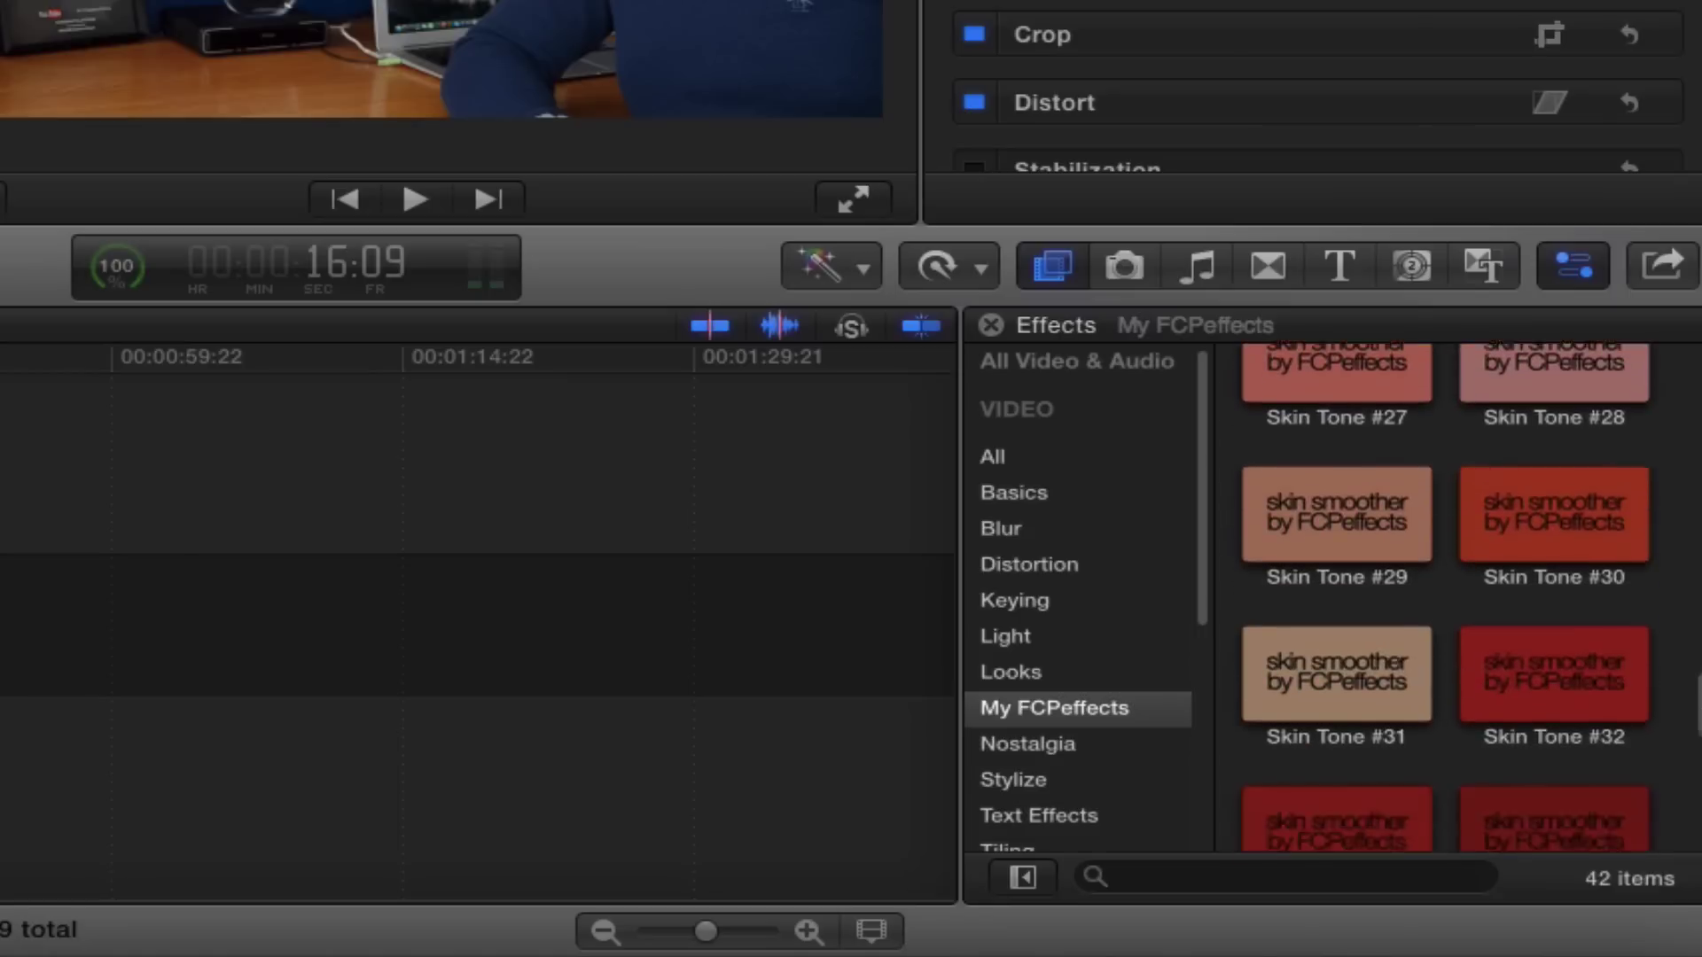
{"action": "scroll", "coordinate": [1454, 598], "scroll_direction": "down", "scroll_amount": 5}
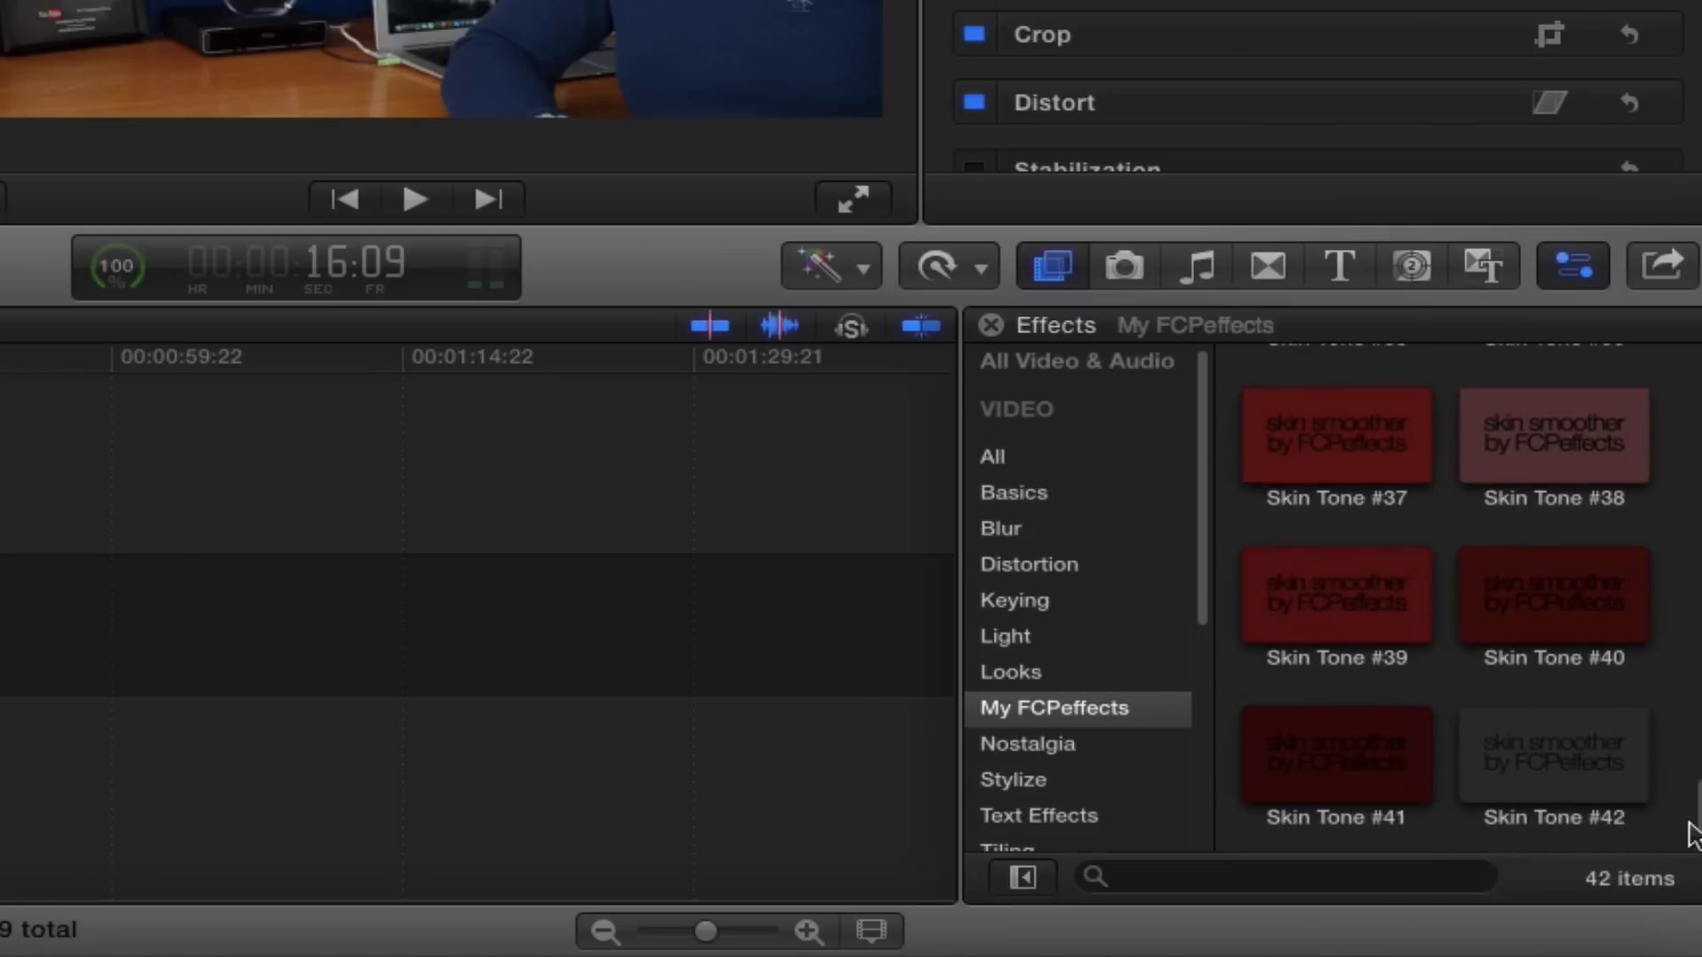
{"action": "scroll", "coordinate": [1689, 824], "scroll_direction": "up", "scroll_amount": 15}
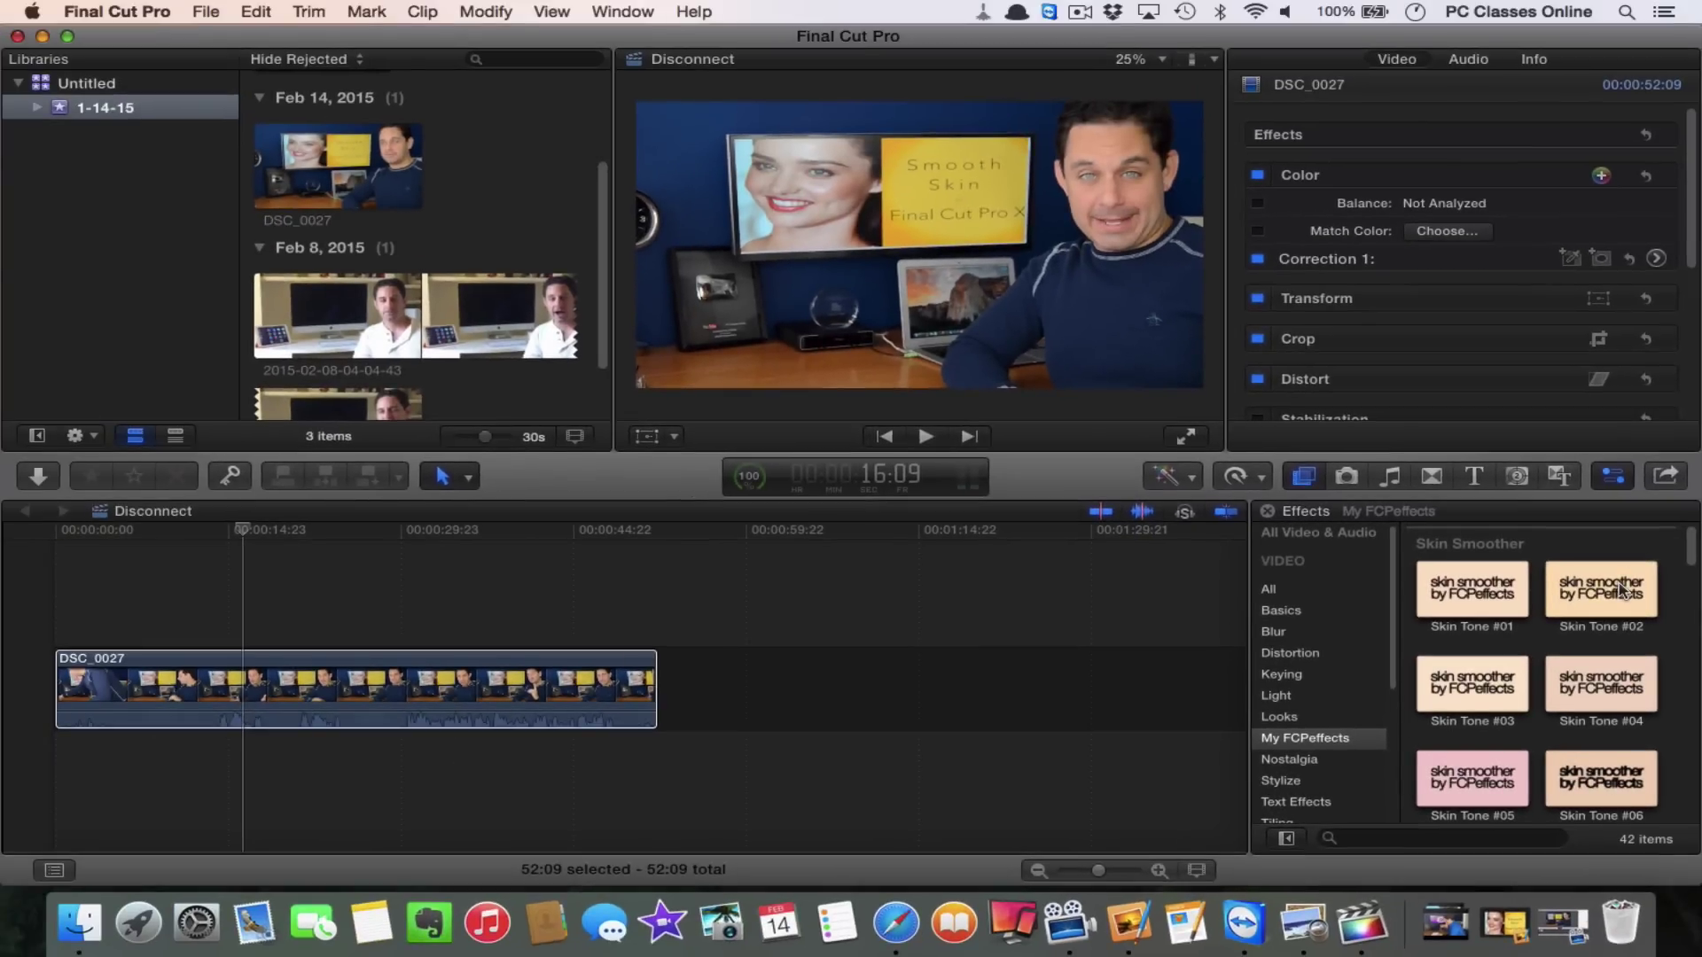
Step: Preview several Skin Tone presets on the footage and pick Skin Tone #07
{"action": "mouse_move", "coordinate": [1618, 589]}
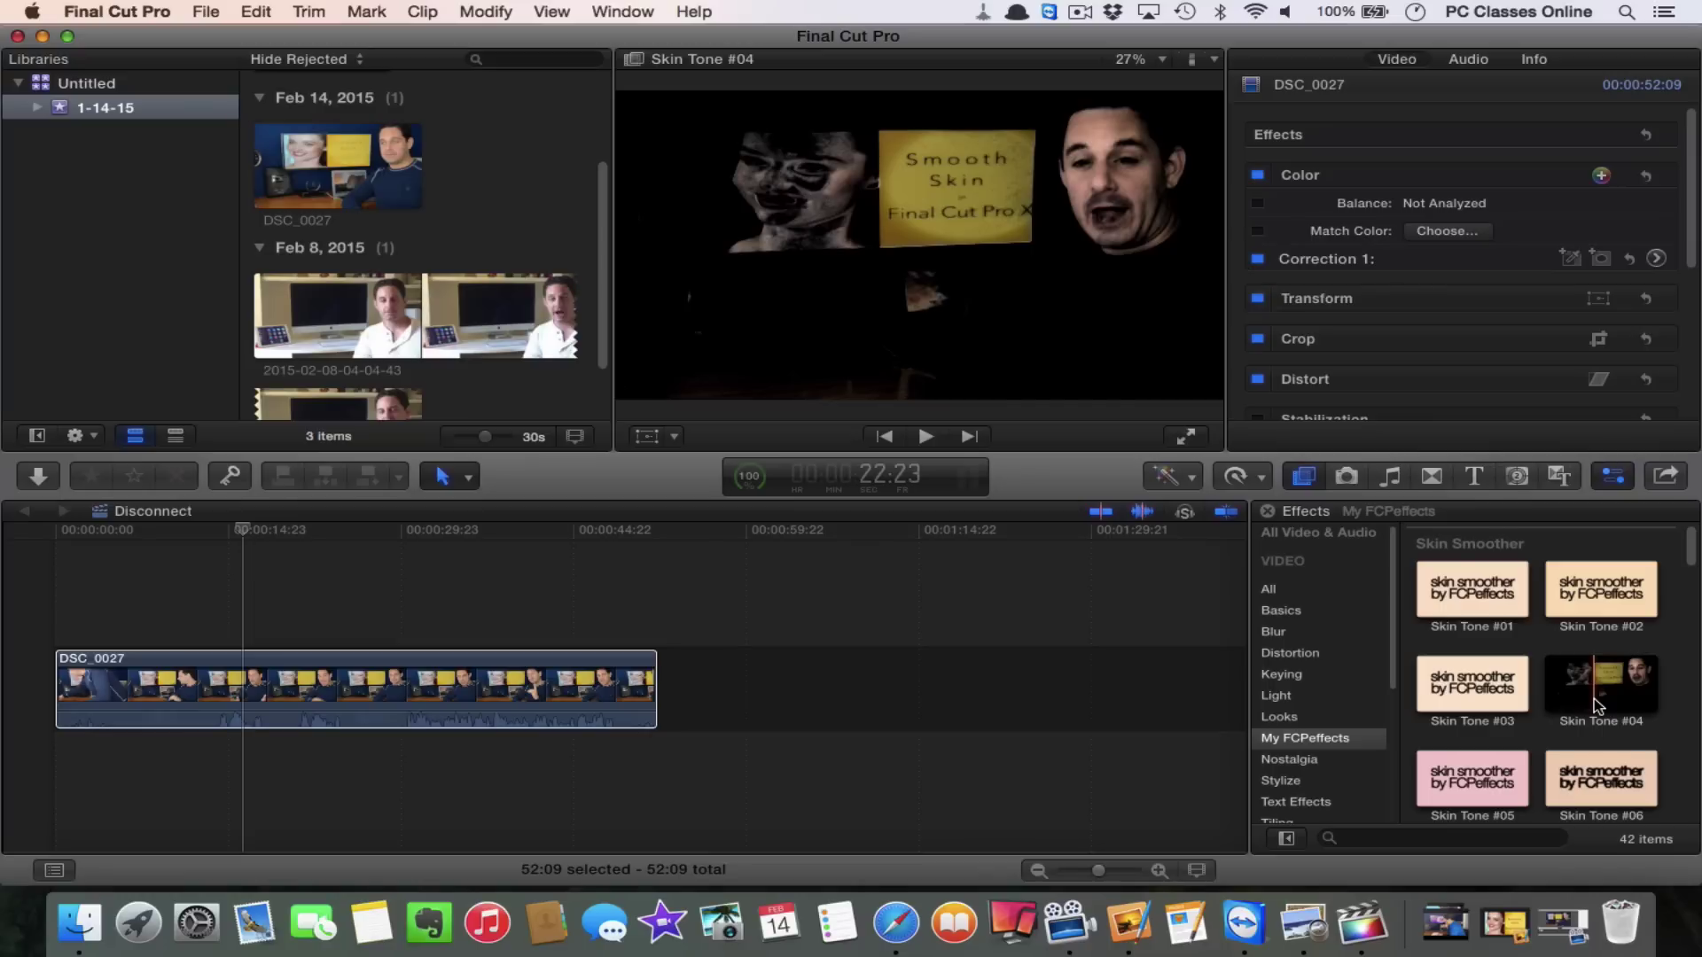
{"action": "scroll", "coordinate": [1596, 705], "scroll_direction": "down", "scroll_amount": 2}
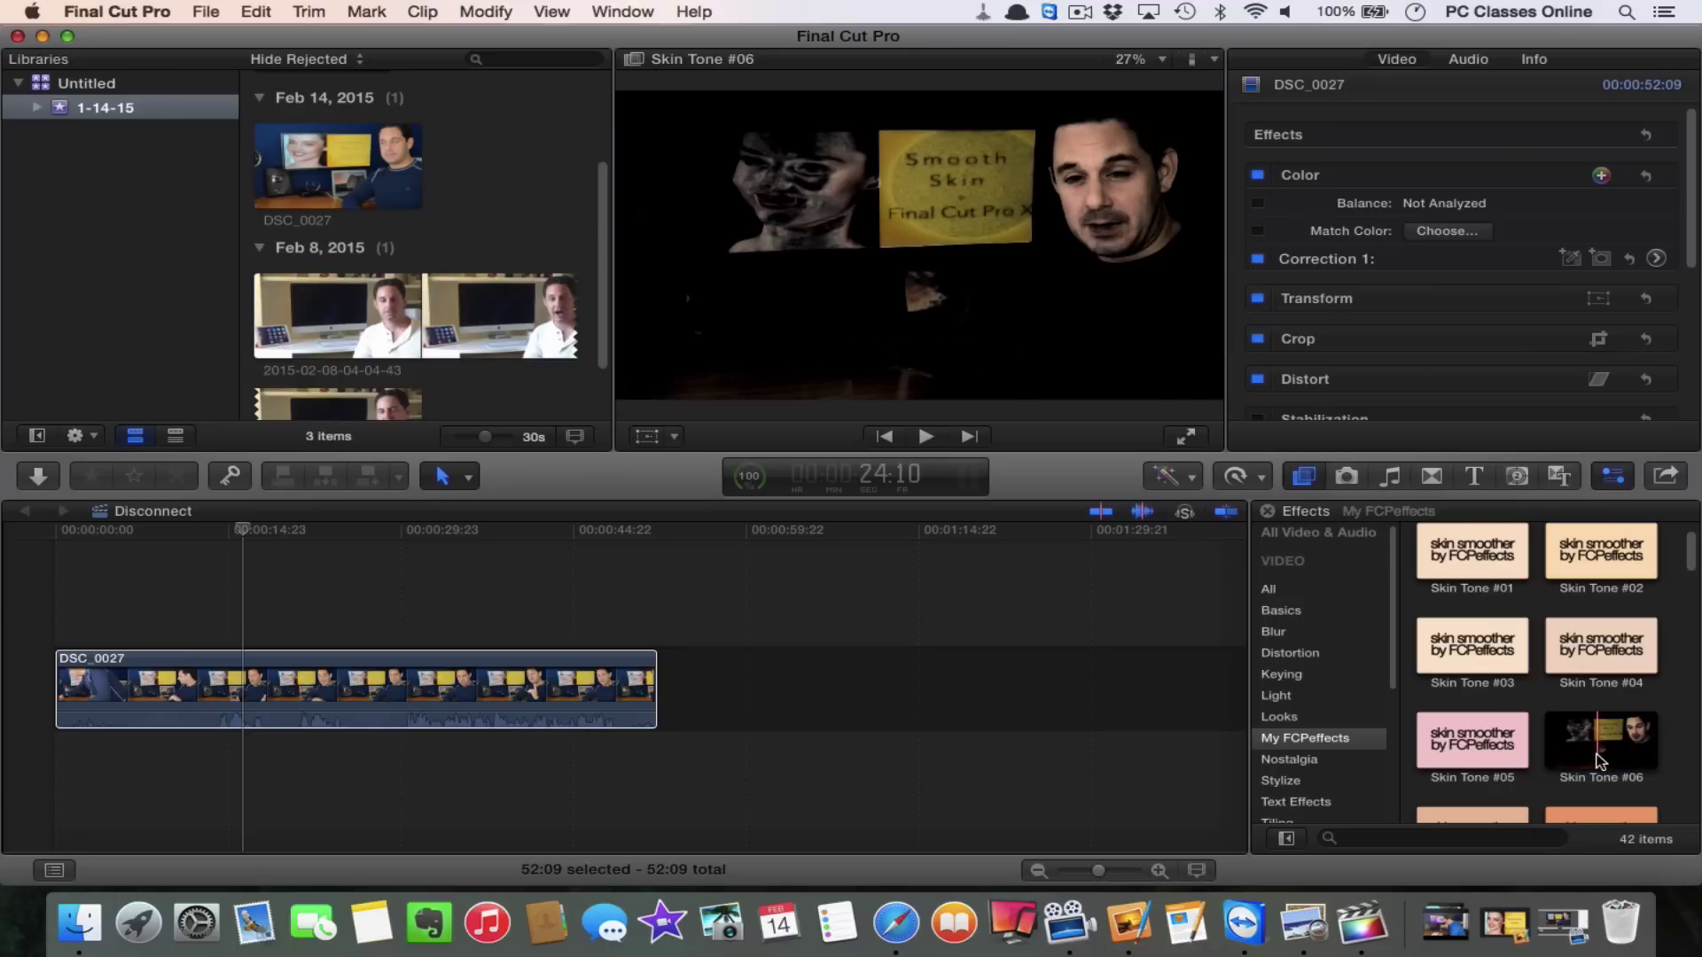
{"action": "scroll", "coordinate": [1600, 761], "scroll_direction": "down", "scroll_amount": 3}
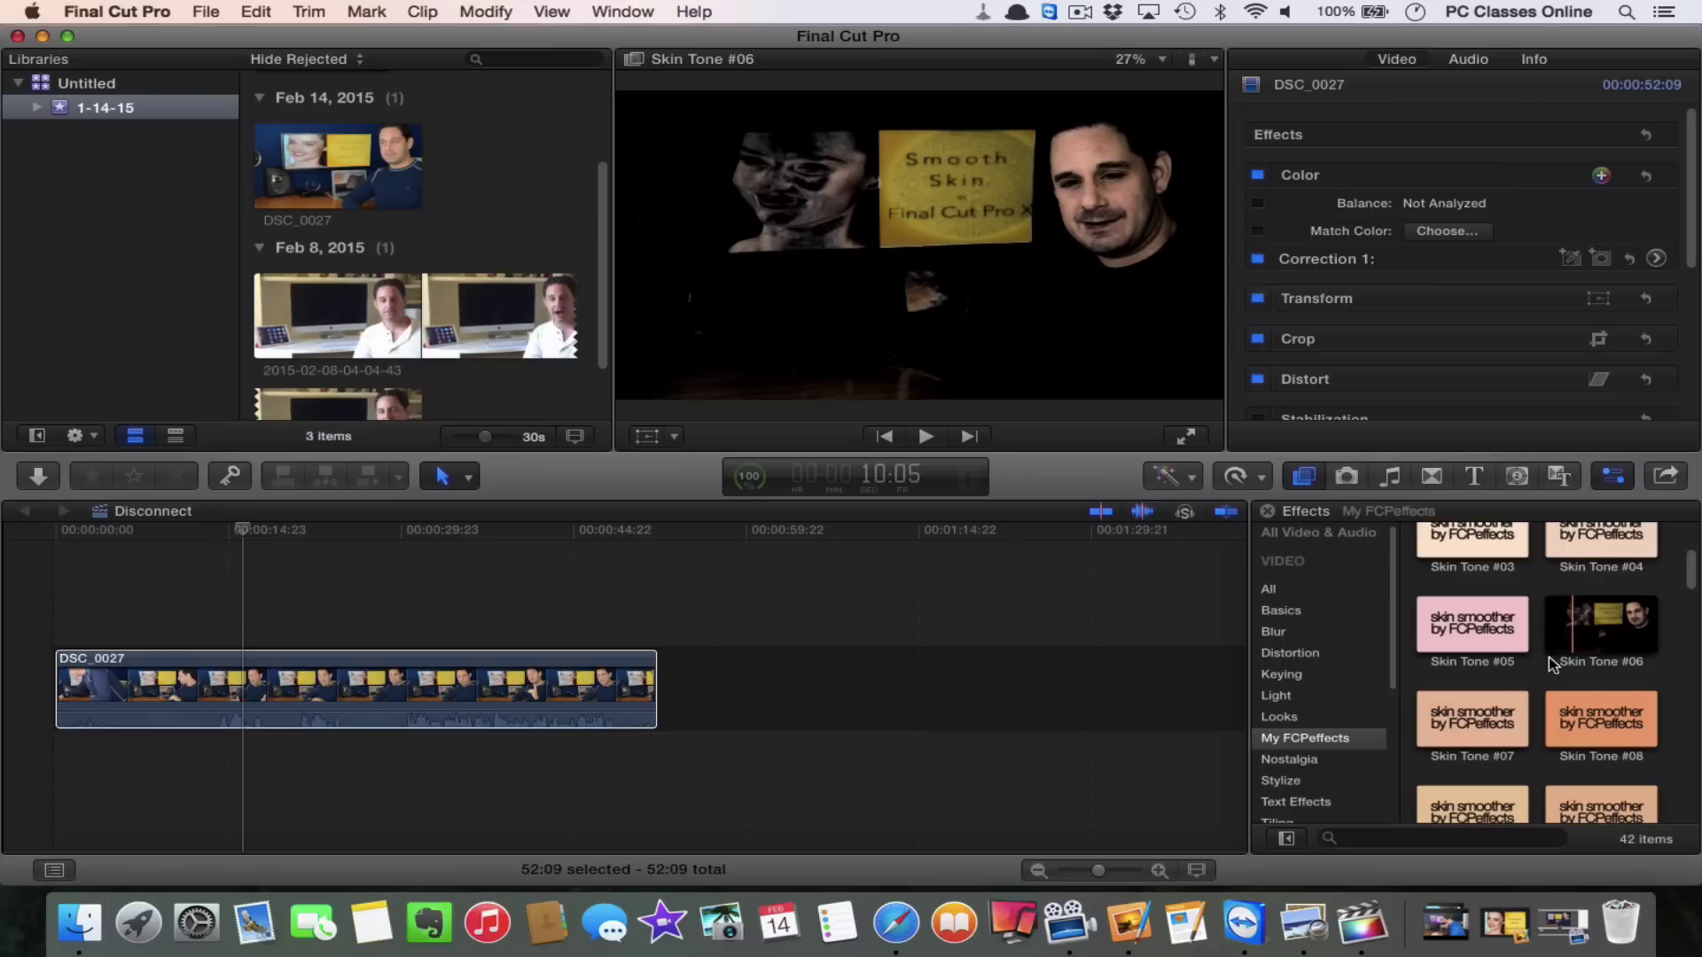
{"action": "left_click", "coordinate": [1474, 743]}
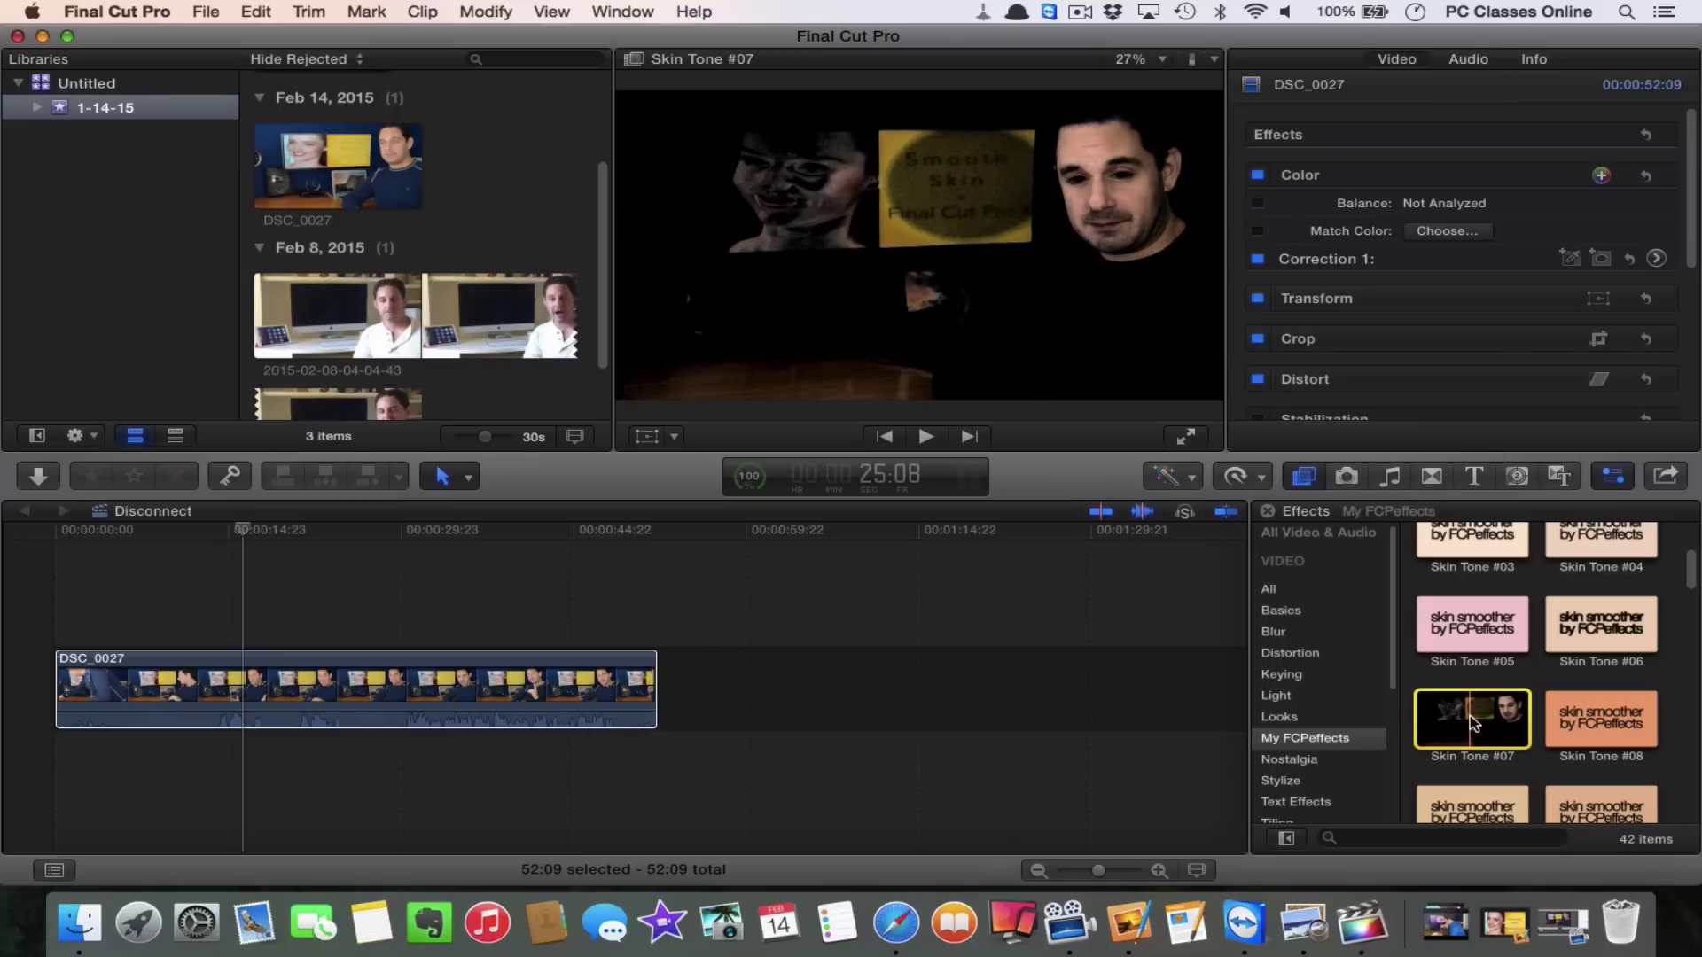
Step: Drop Skin Tone #07 onto the DSC_0027 clip and select the clip to show its settings
{"action": "left_click_drag", "start_coordinate": [1472, 718], "coordinate": [567, 683]}
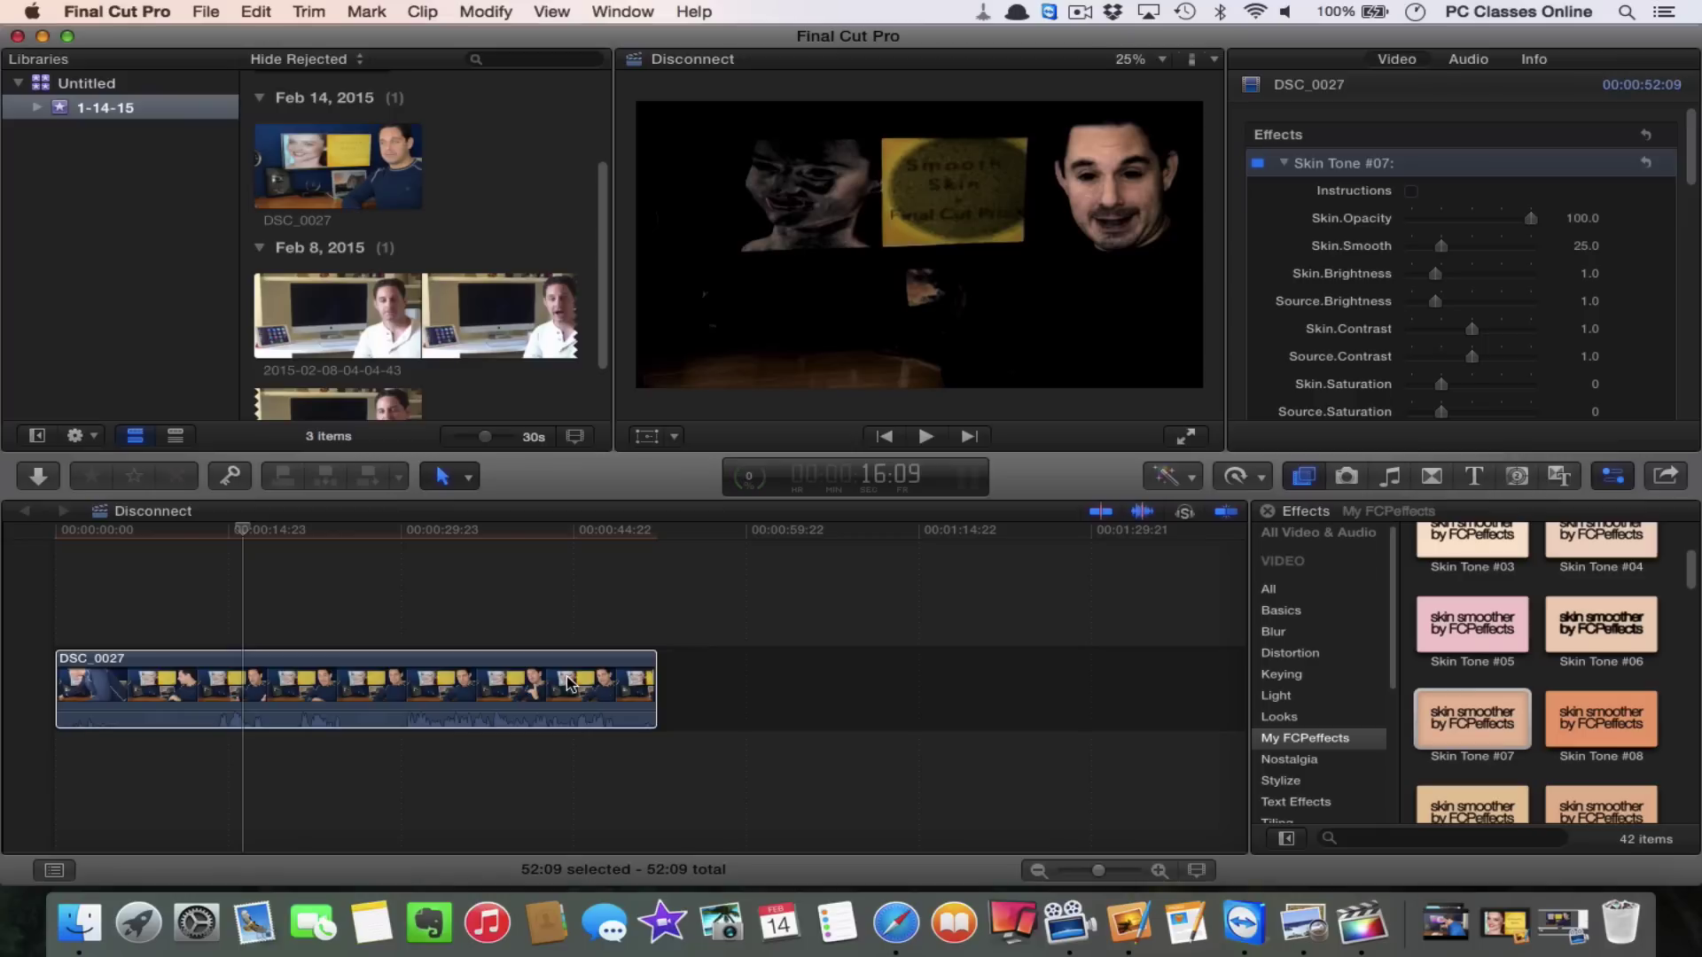
{"action": "left_click", "coordinate": [567, 682]}
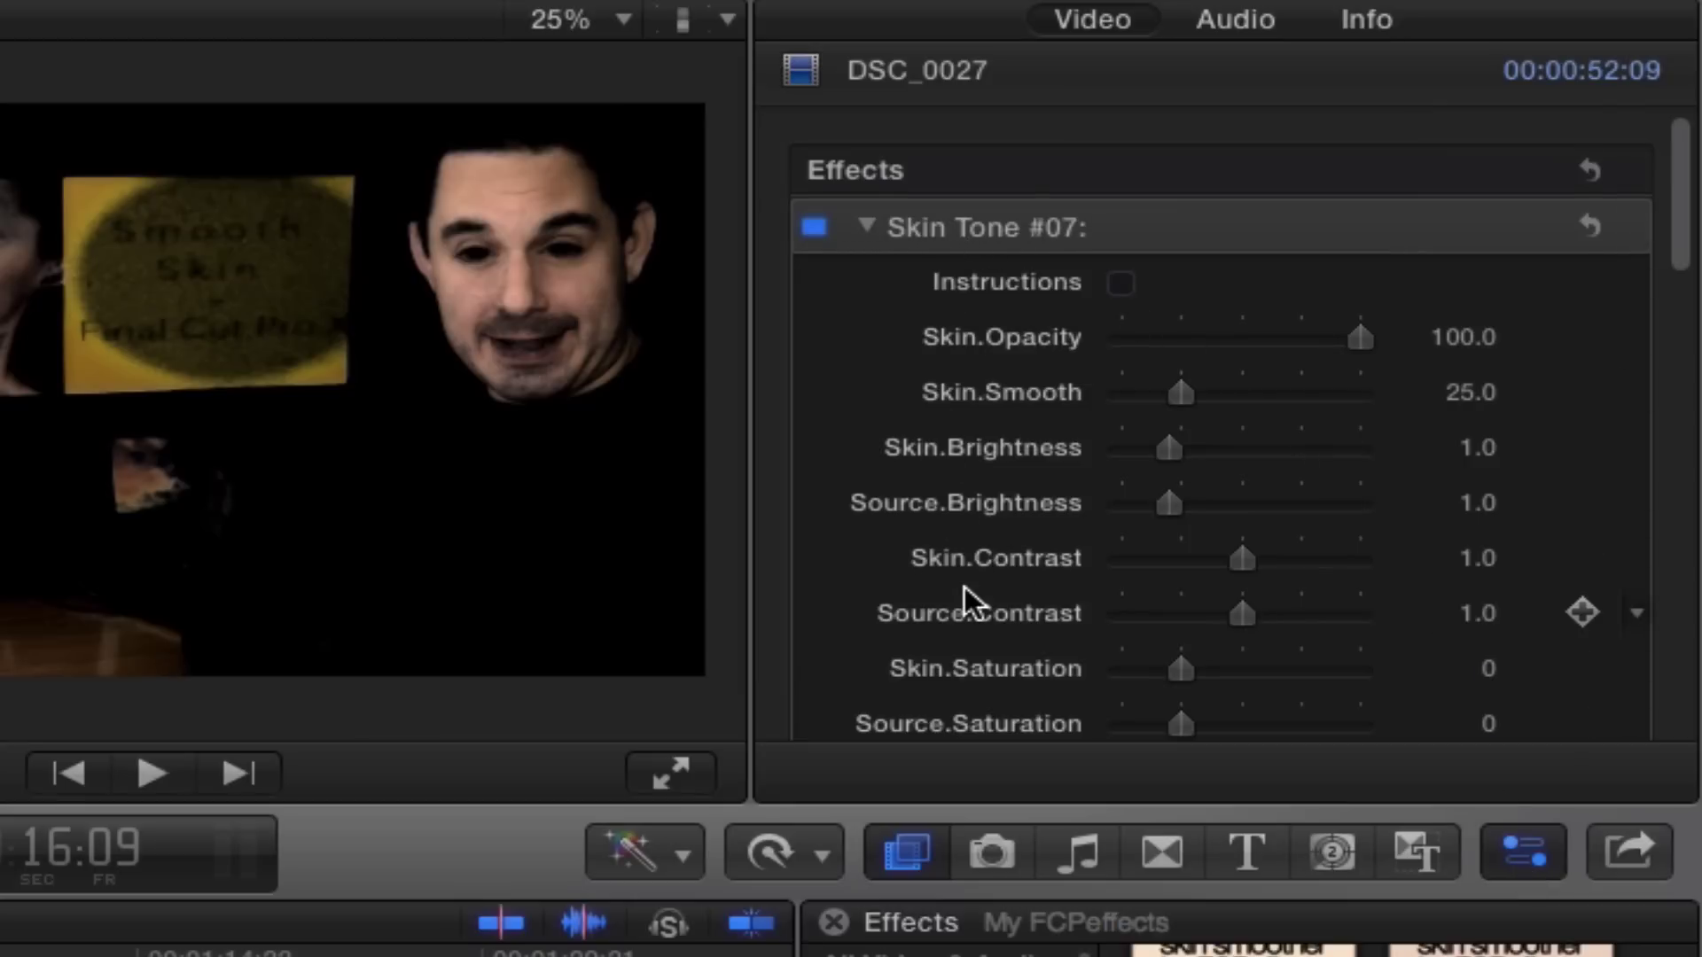
Step: Tweak Skin.Black.Levels and Skin.White.Levels, and lower White.Black.Bias to 0.68
{"action": "scroll", "coordinate": [965, 587], "scroll_direction": "down", "scroll_amount": 5}
{"action": "scroll", "coordinate": [965, 588], "scroll_direction": "down", "scroll_amount": 12}
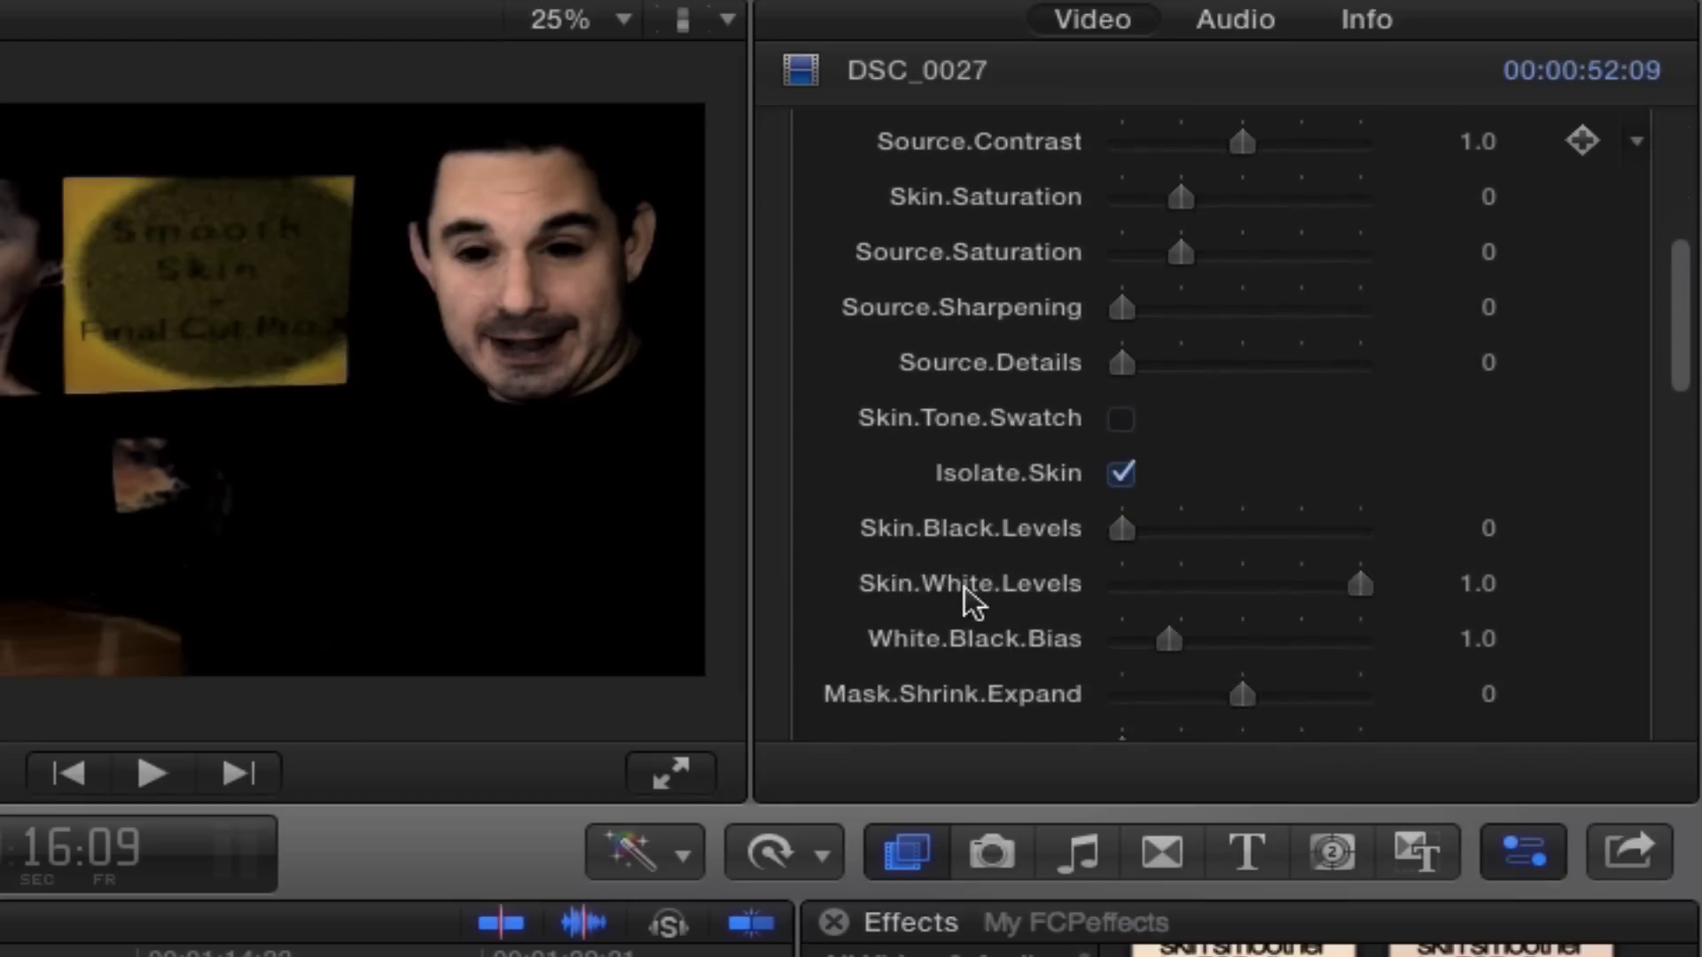
{"action": "scroll", "coordinate": [972, 603], "scroll_direction": "down", "scroll_amount": 1}
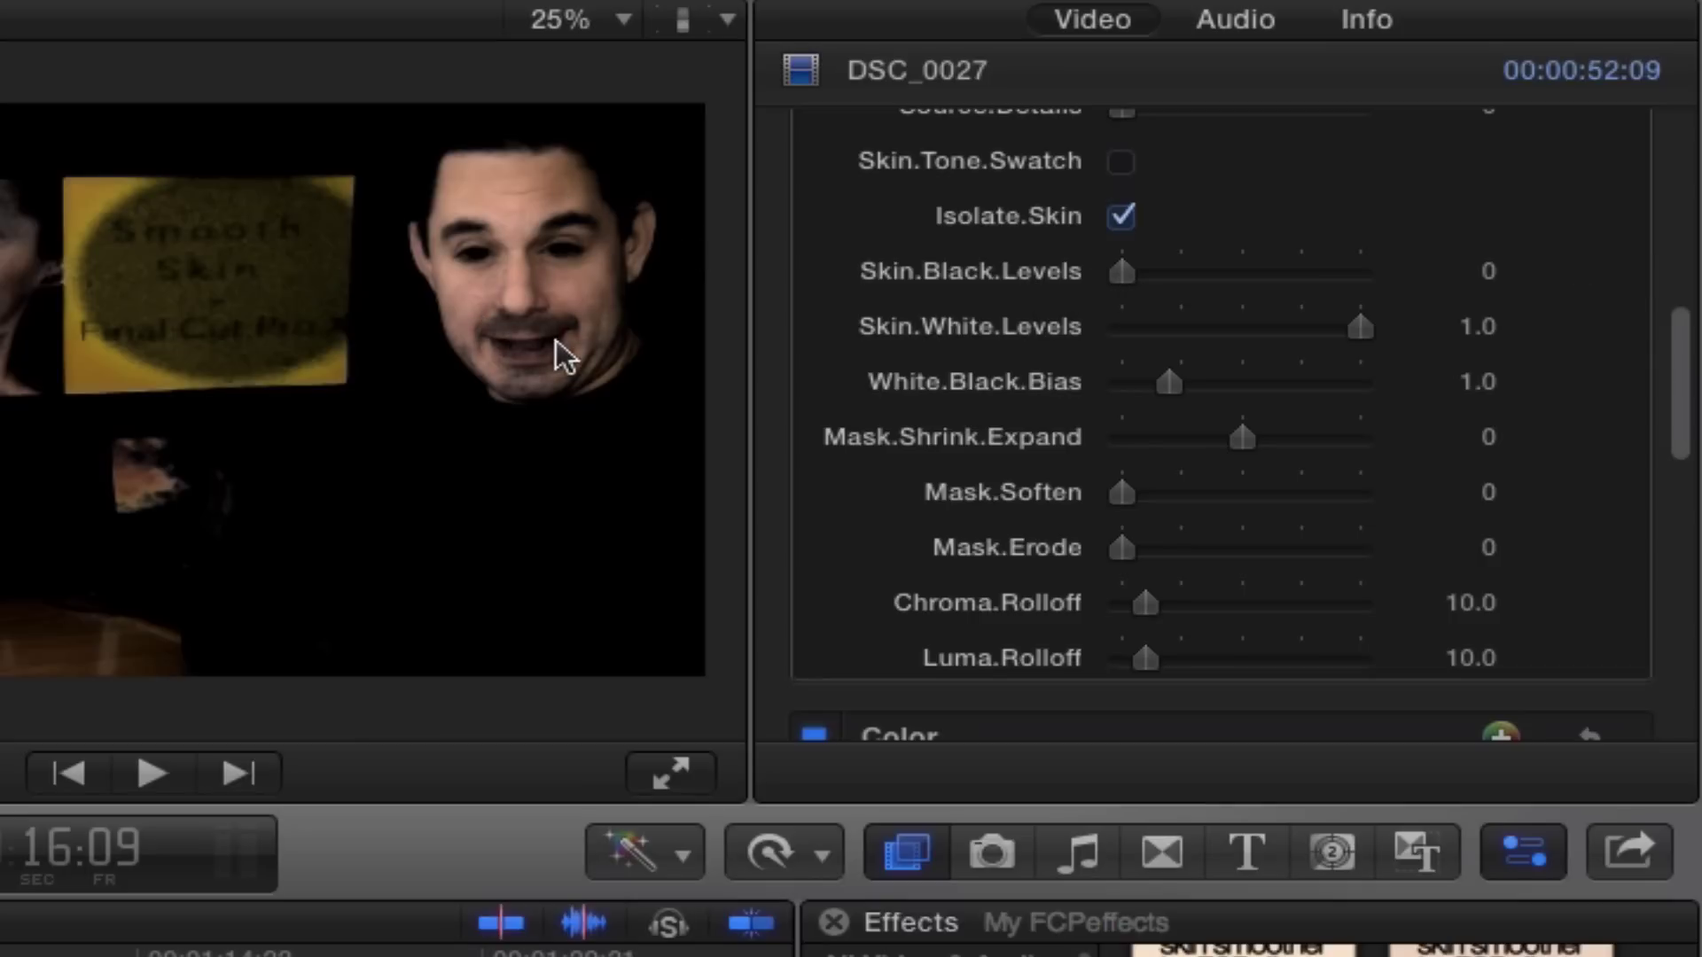
{"action": "left_click_drag", "start_coordinate": [1128, 264], "coordinate": [1094, 271]}
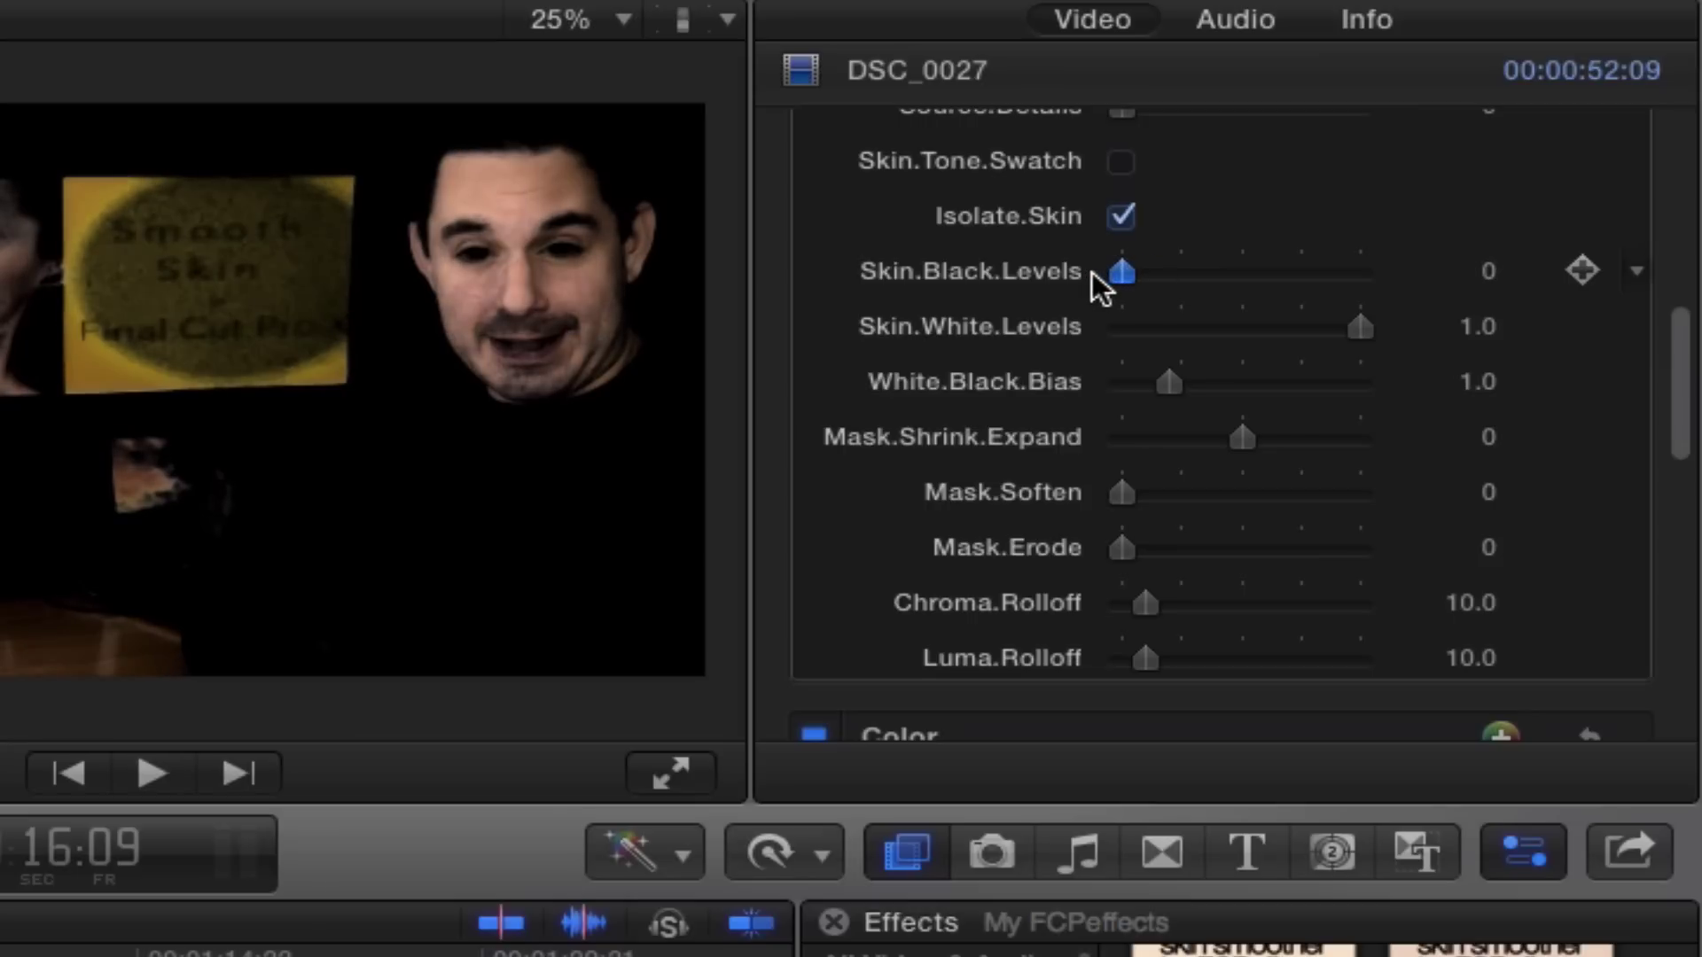
{"action": "mouse_move", "coordinate": [1360, 327]}
{"action": "left_mouse_down"}
{"action": "mouse_move", "coordinate": [1296, 326]}
{"action": "mouse_move", "coordinate": [1353, 327]}
{"action": "left_mouse_up"}
{"action": "mouse_move", "coordinate": [1174, 384]}
{"action": "left_mouse_down"}
{"action": "mouse_move", "coordinate": [1206, 384]}
{"action": "mouse_move", "coordinate": [1156, 387]}
{"action": "left_mouse_up"}
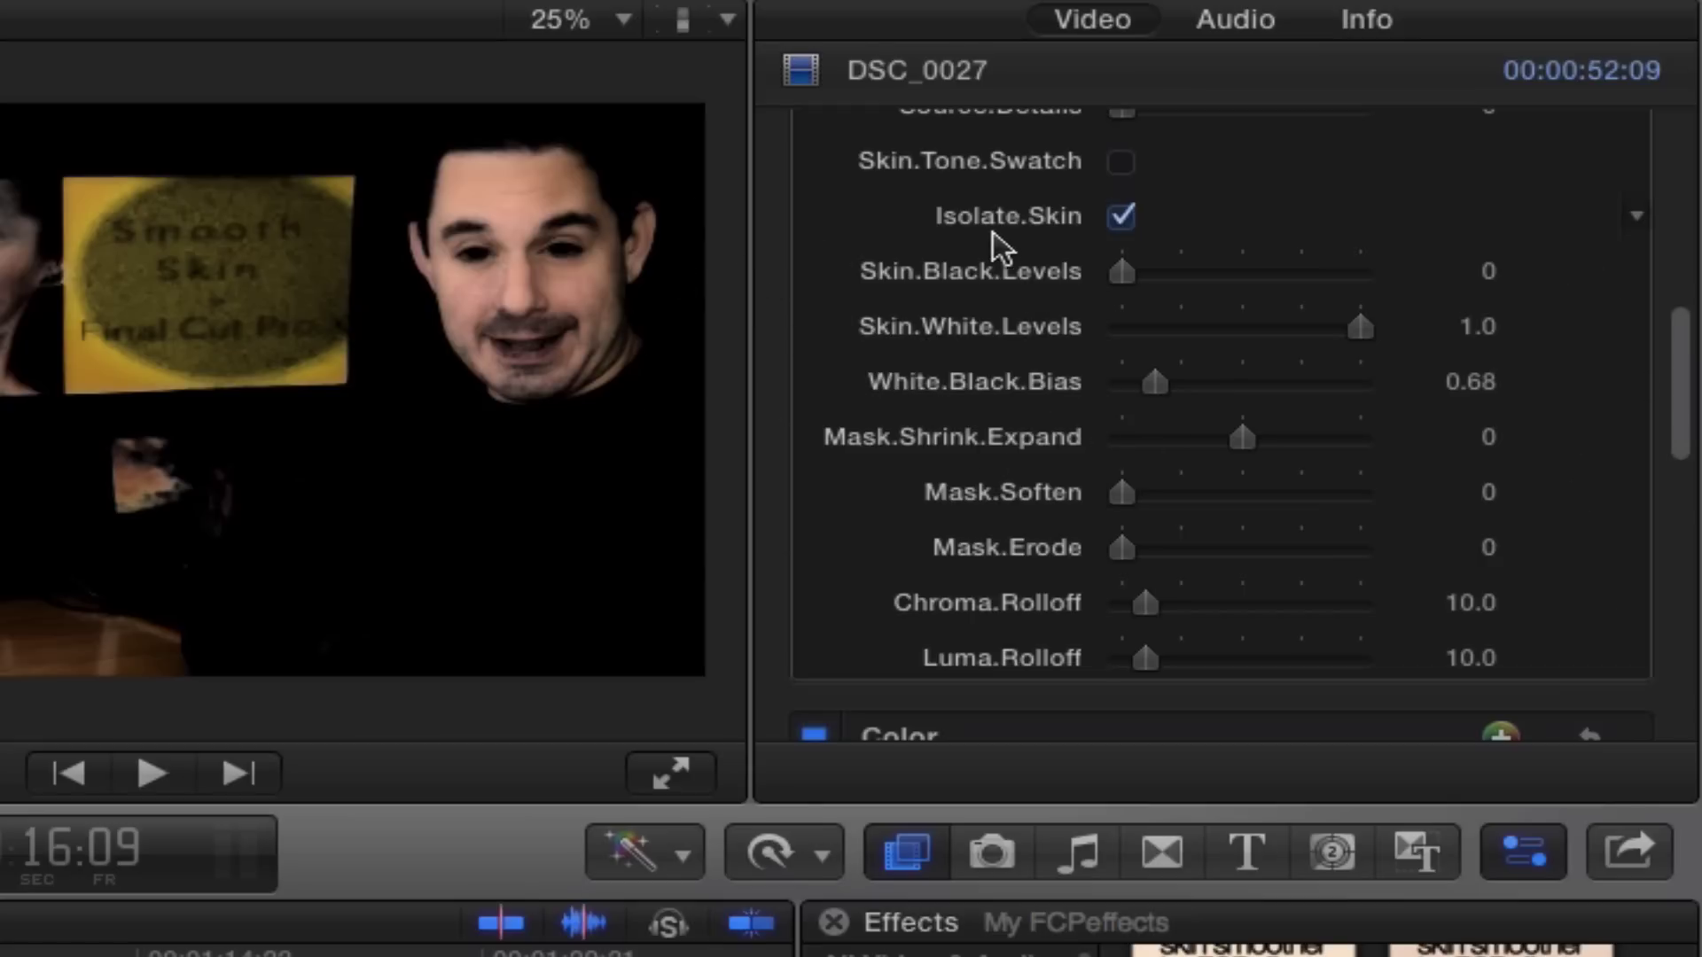
Step: Turn off Isolate.Skin so the viewer shows the full smoothed footage
{"action": "left_click", "coordinate": [1121, 216]}
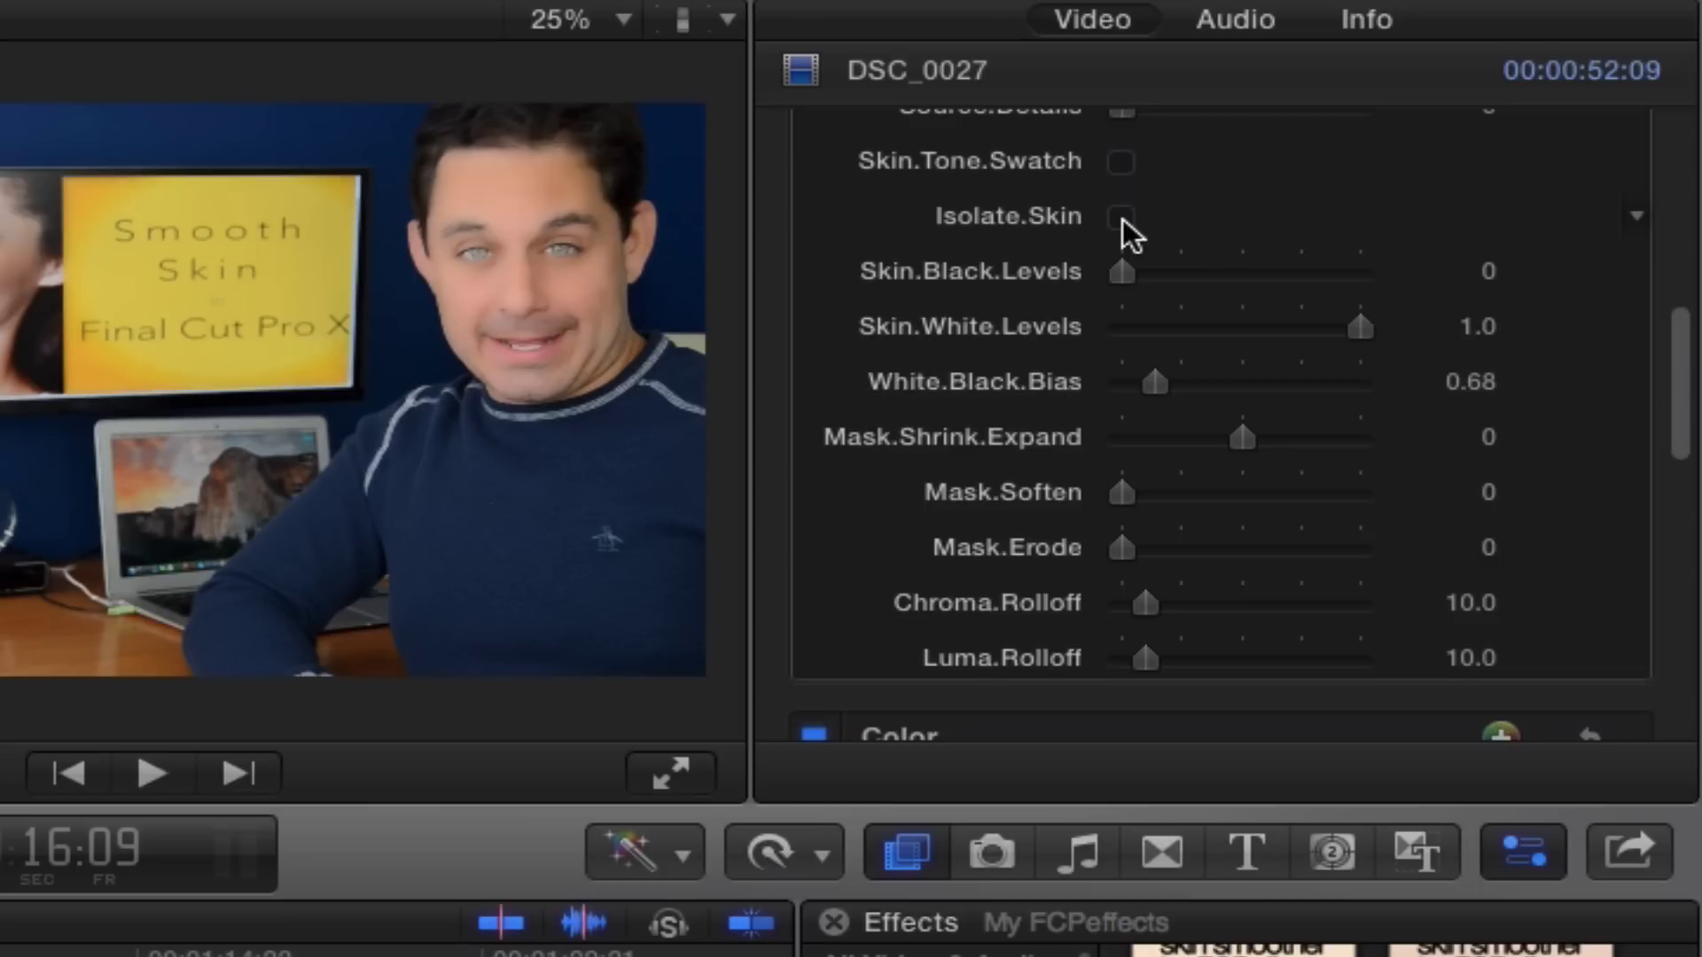
{"action": "scroll", "coordinate": [1123, 218], "scroll_direction": "up", "scroll_amount": 10}
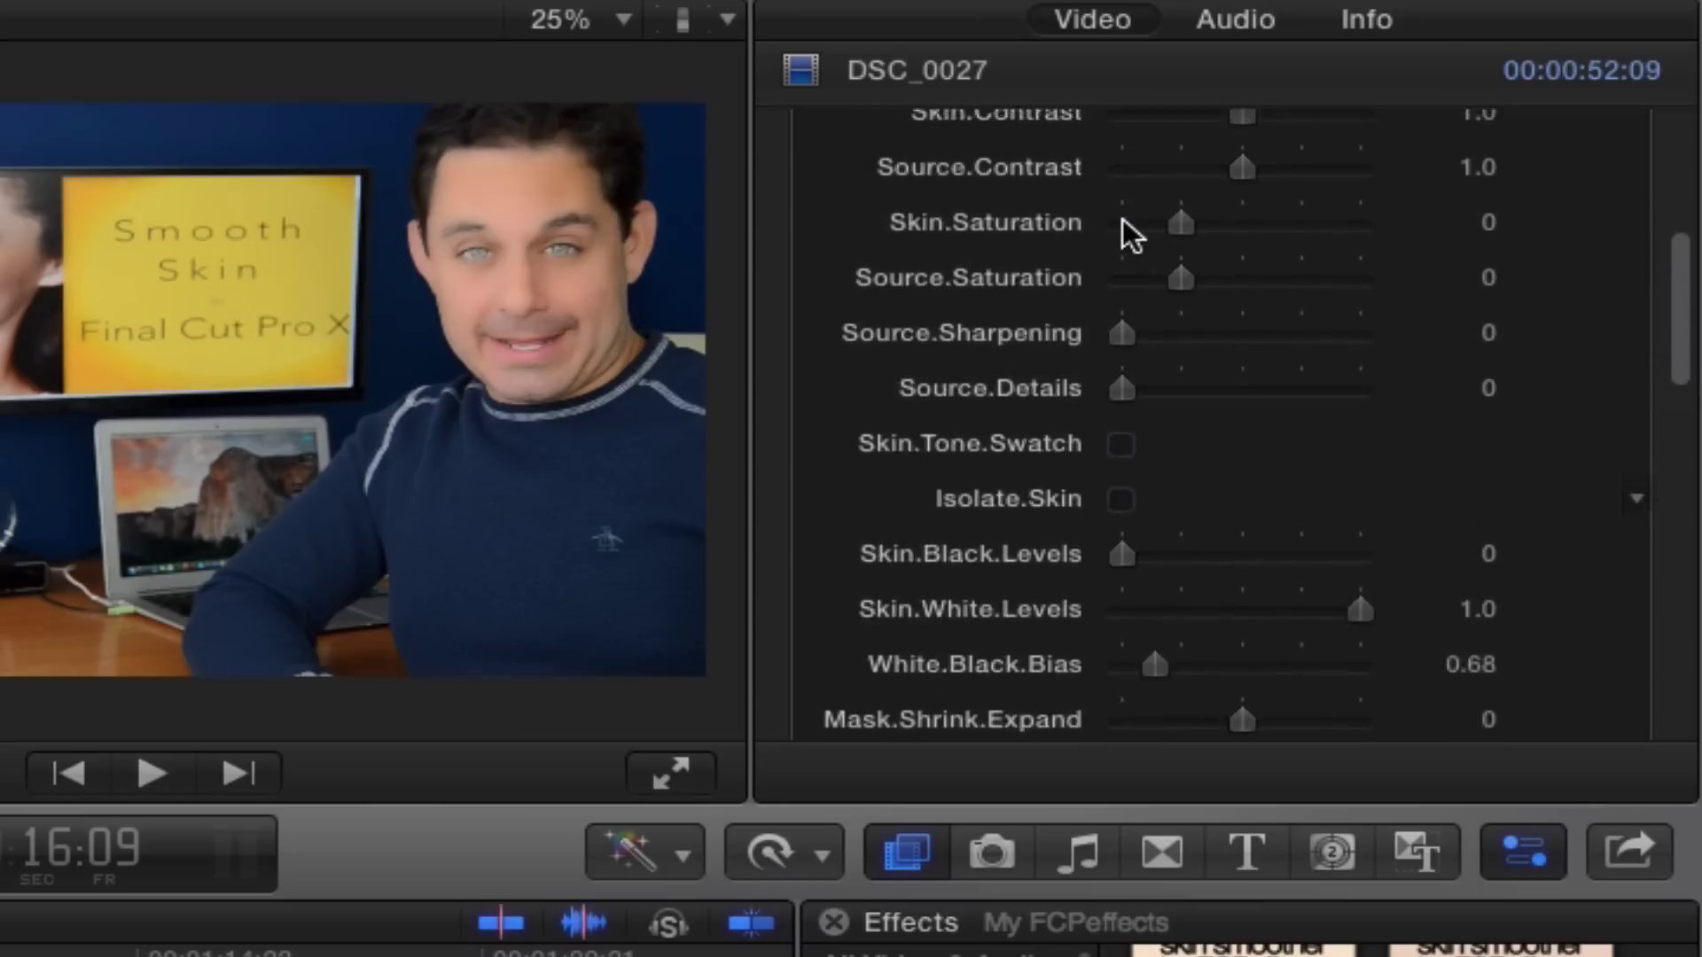
{"action": "scroll", "coordinate": [1124, 232], "scroll_direction": "down", "scroll_amount": 3}
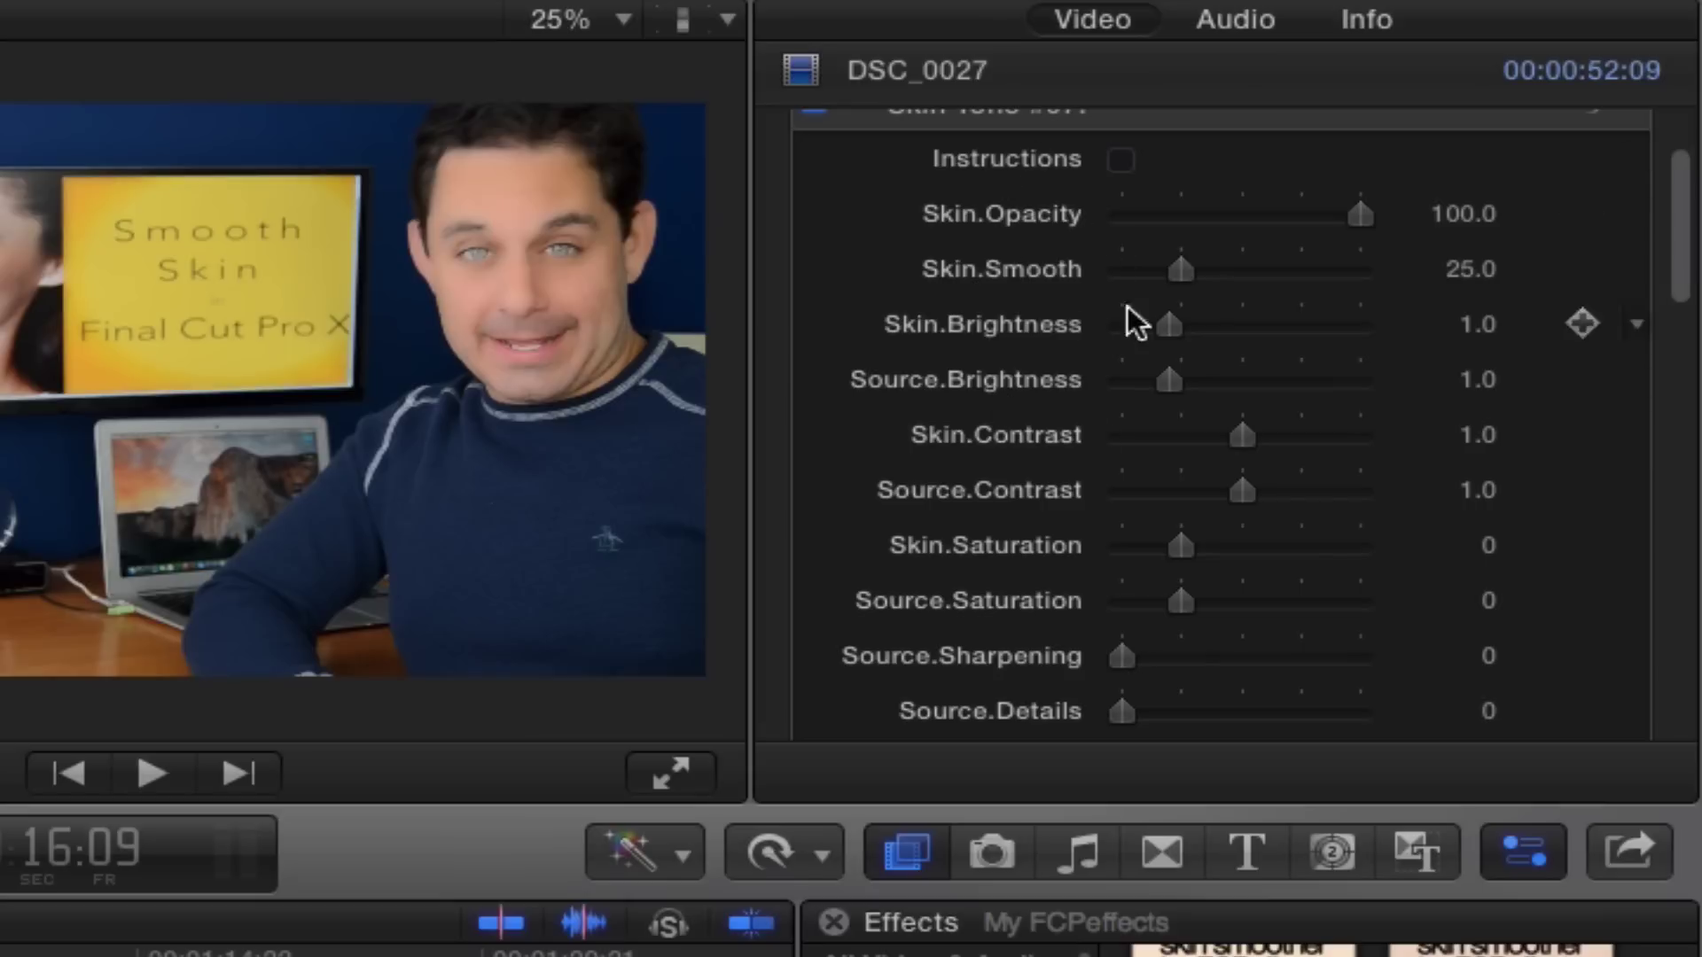
Step: Lower Skin.Opacity to 25.0 and set Skin.Smooth to 22.66
{"action": "left_click_drag", "start_coordinate": [1359, 216], "coordinate": [1202, 213]}
{"action": "left_click_drag", "start_coordinate": [1340, 217], "coordinate": [1521, 244]}
{"action": "left_click_drag", "start_coordinate": [1340, 214], "coordinate": [1182, 199]}
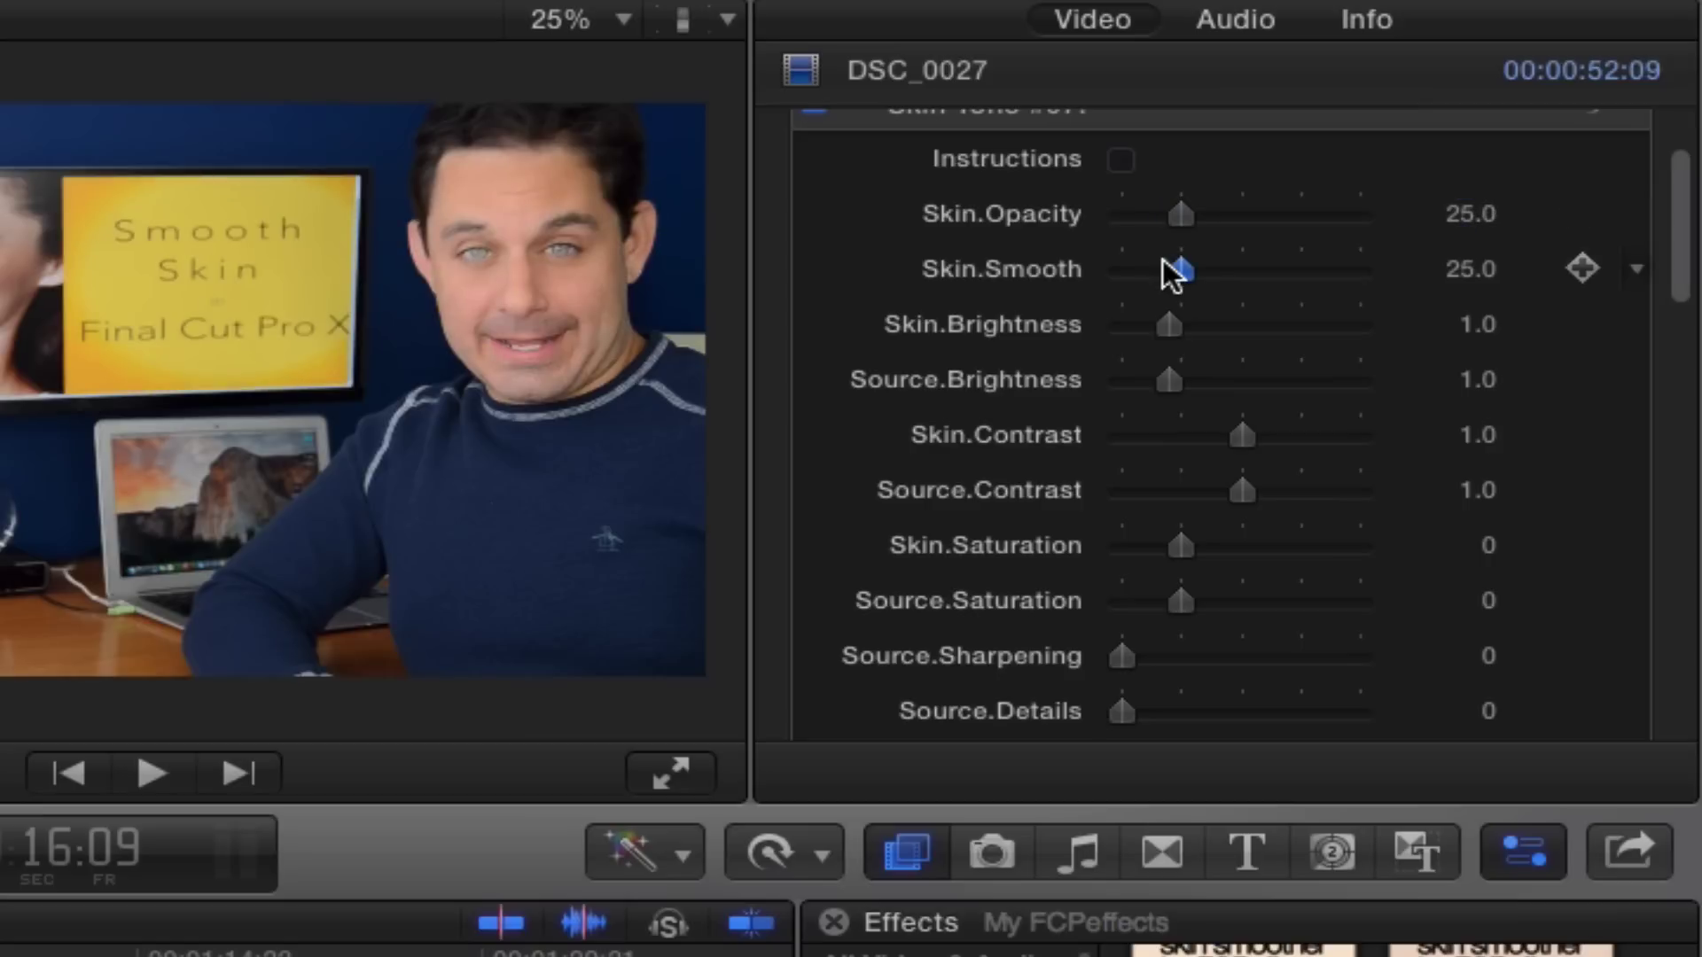
{"action": "left_click_drag", "start_coordinate": [1165, 259], "coordinate": [1160, 321]}
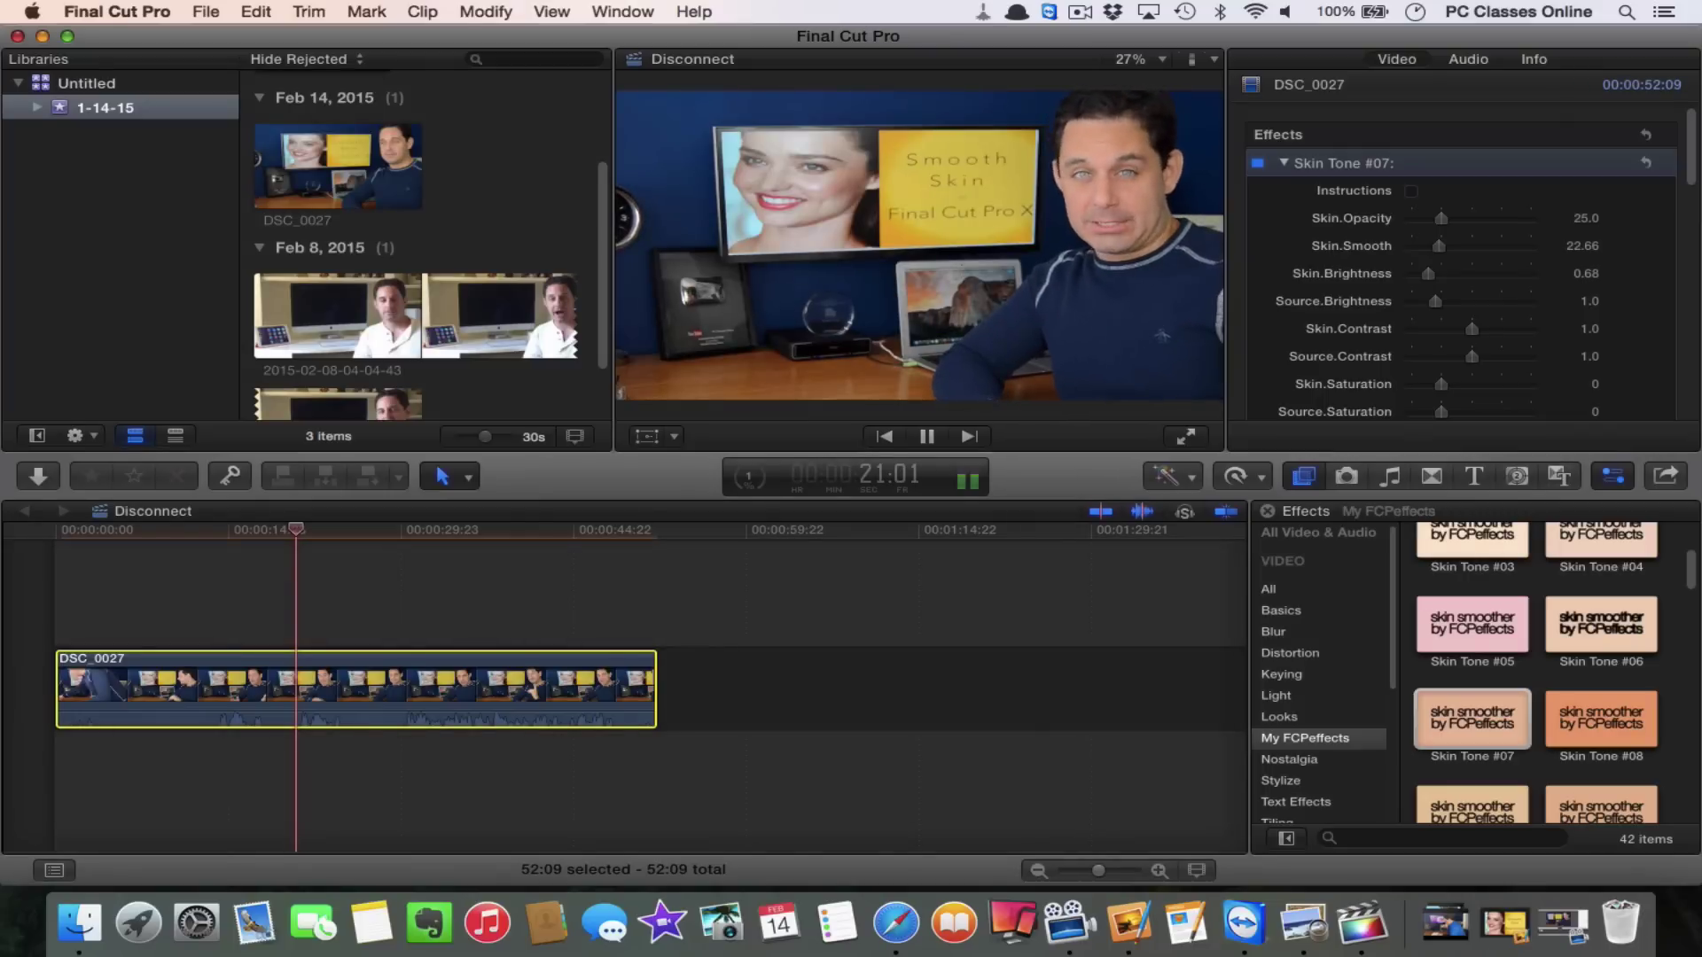
Step: Stop playback after reviewing the Skin Tone #07 smoothing at 25 opacity, then deselect the DSC_0027 clip
{"action": "key", "text": "space"}
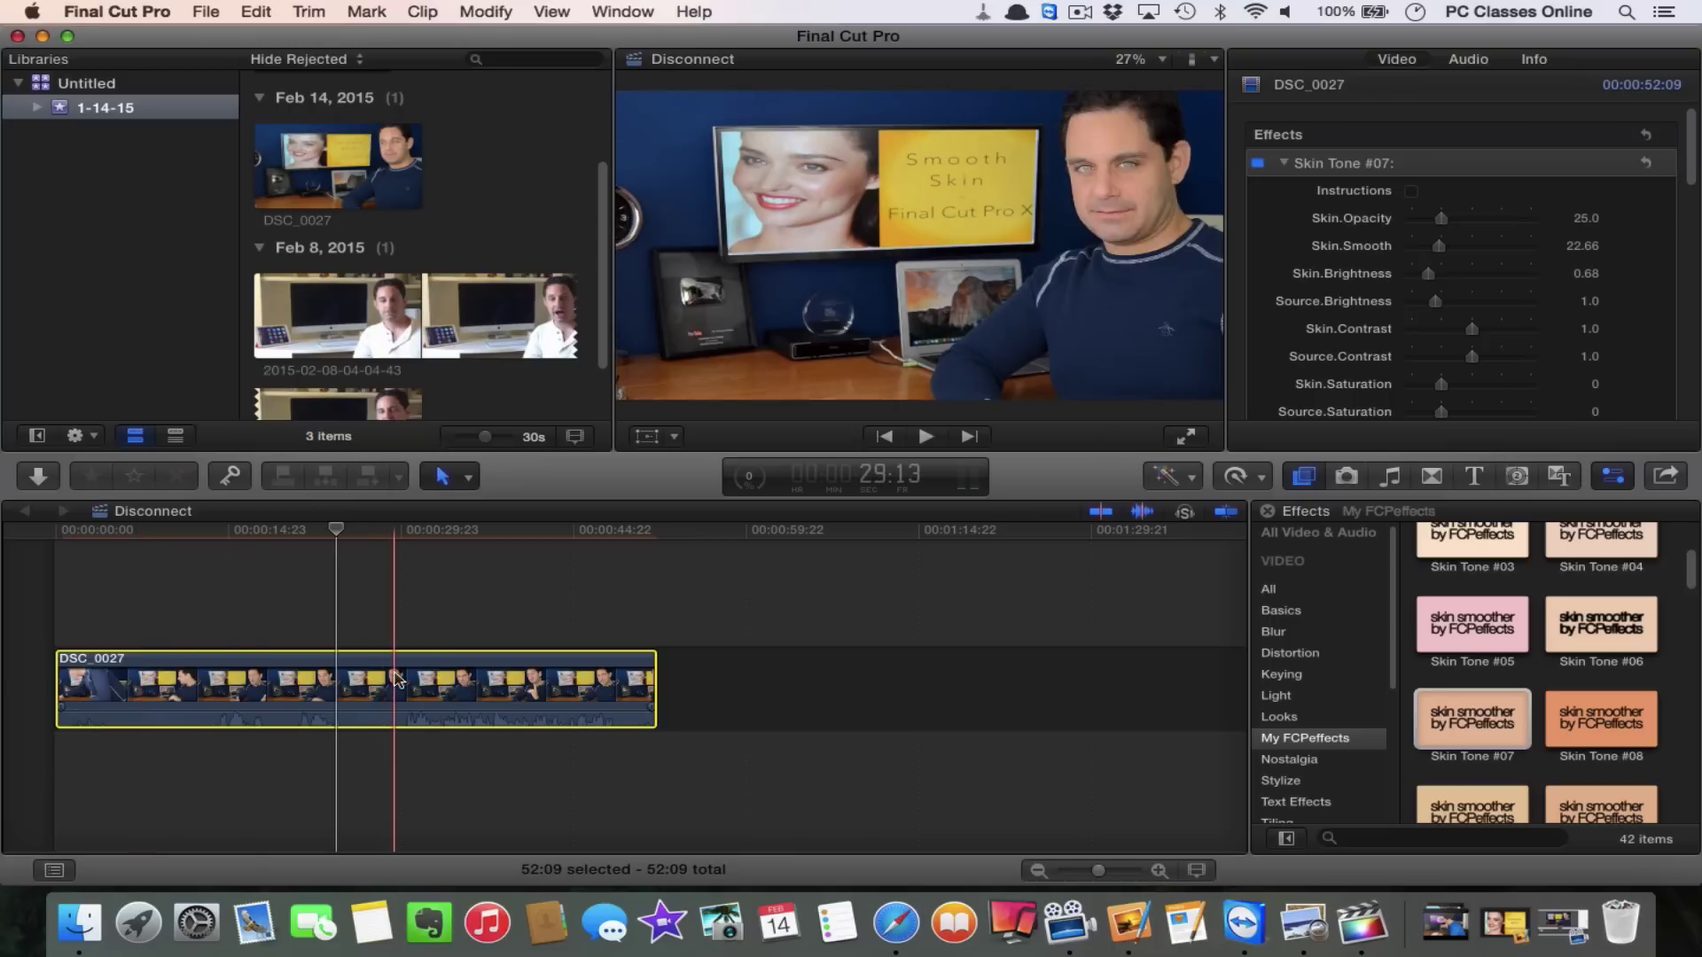
{"action": "left_click", "coordinate": [381, 596]}
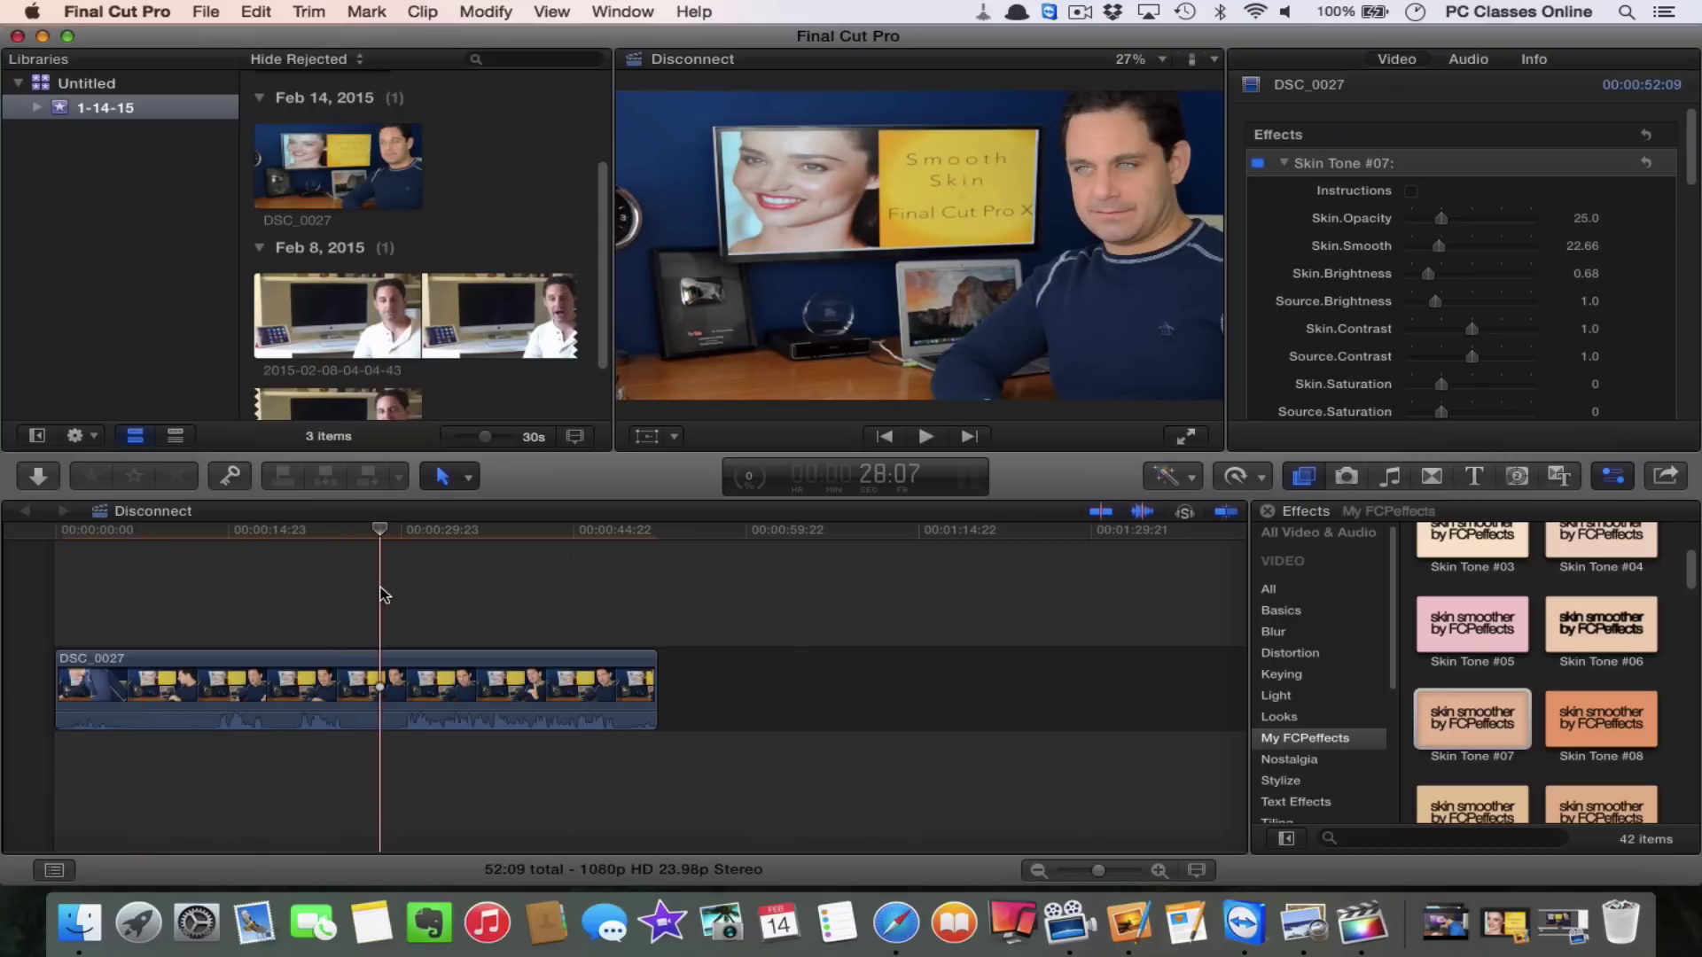